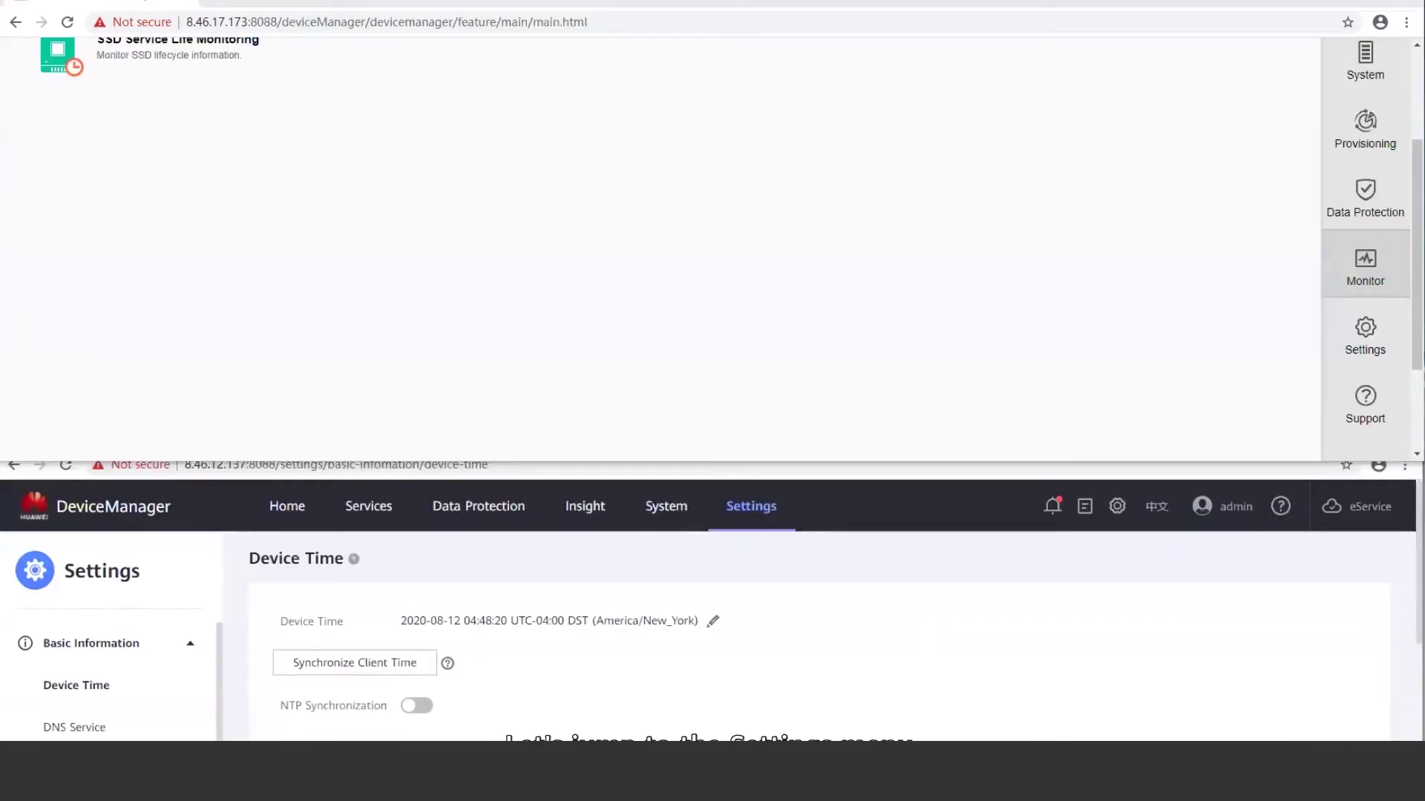
Open the older console's Settings page and point out its export data task
{"action": "left_click", "coordinate": [1363, 339]}
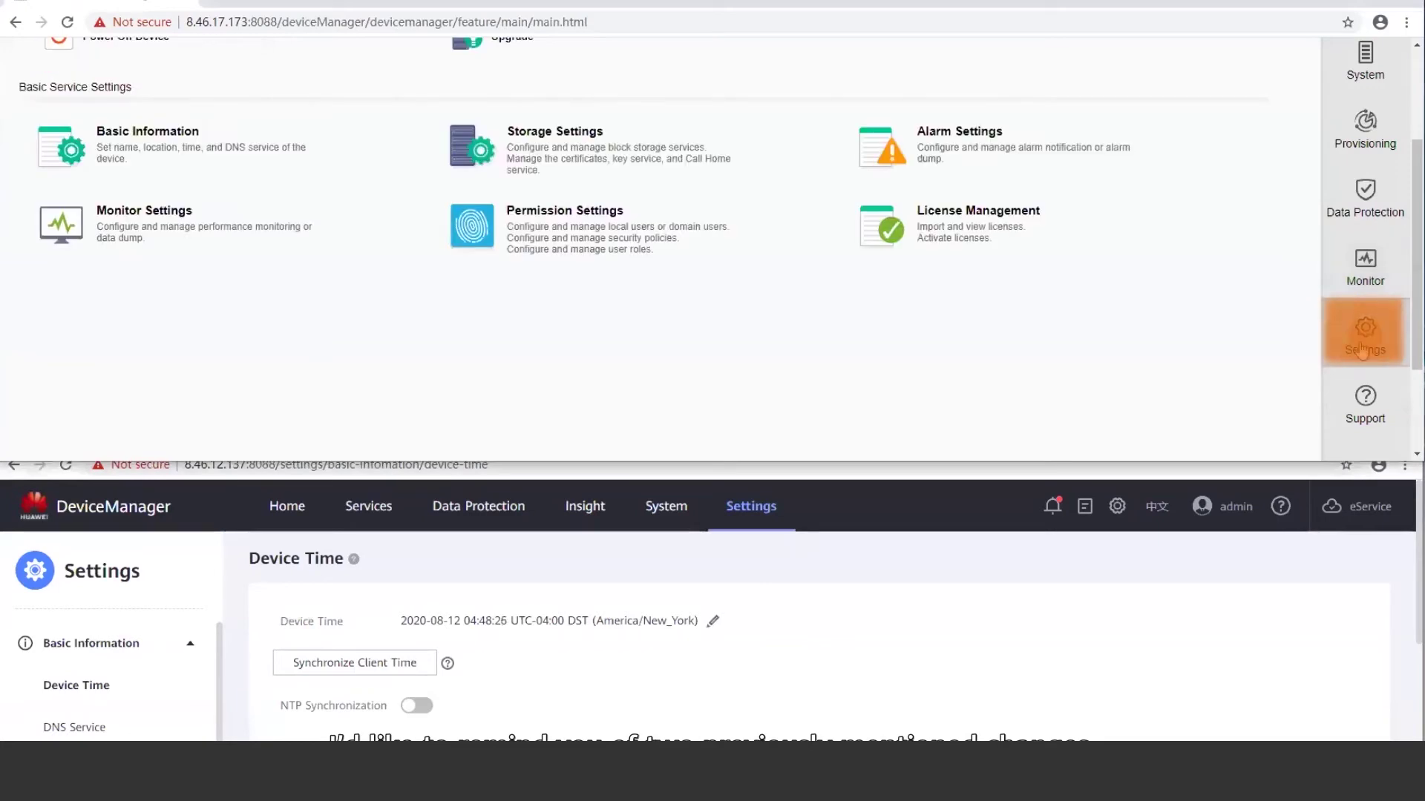
{"action": "scroll", "coordinate": [973, 388], "scroll_direction": "up", "scroll_amount": 3}
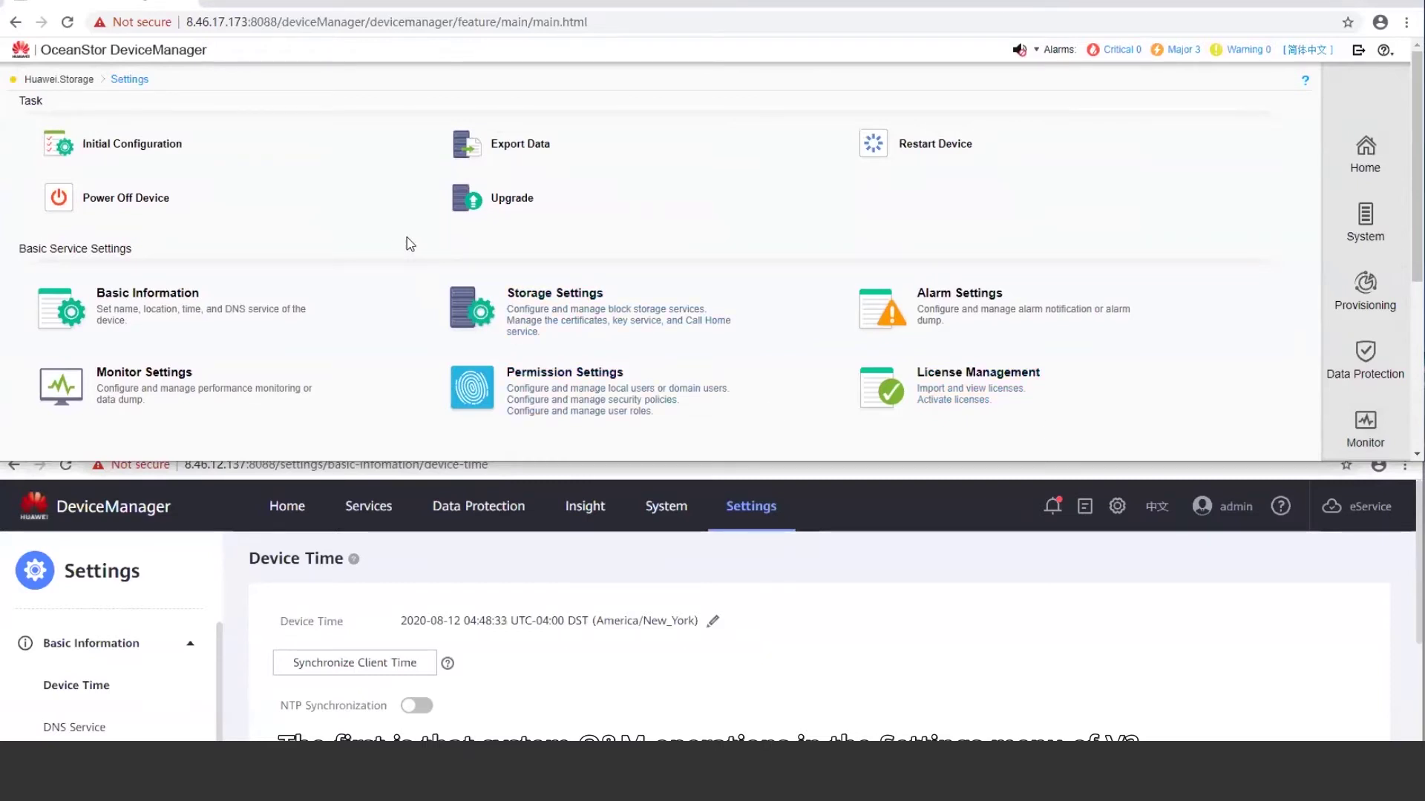
{"action": "left_click", "coordinate": [538, 148]}
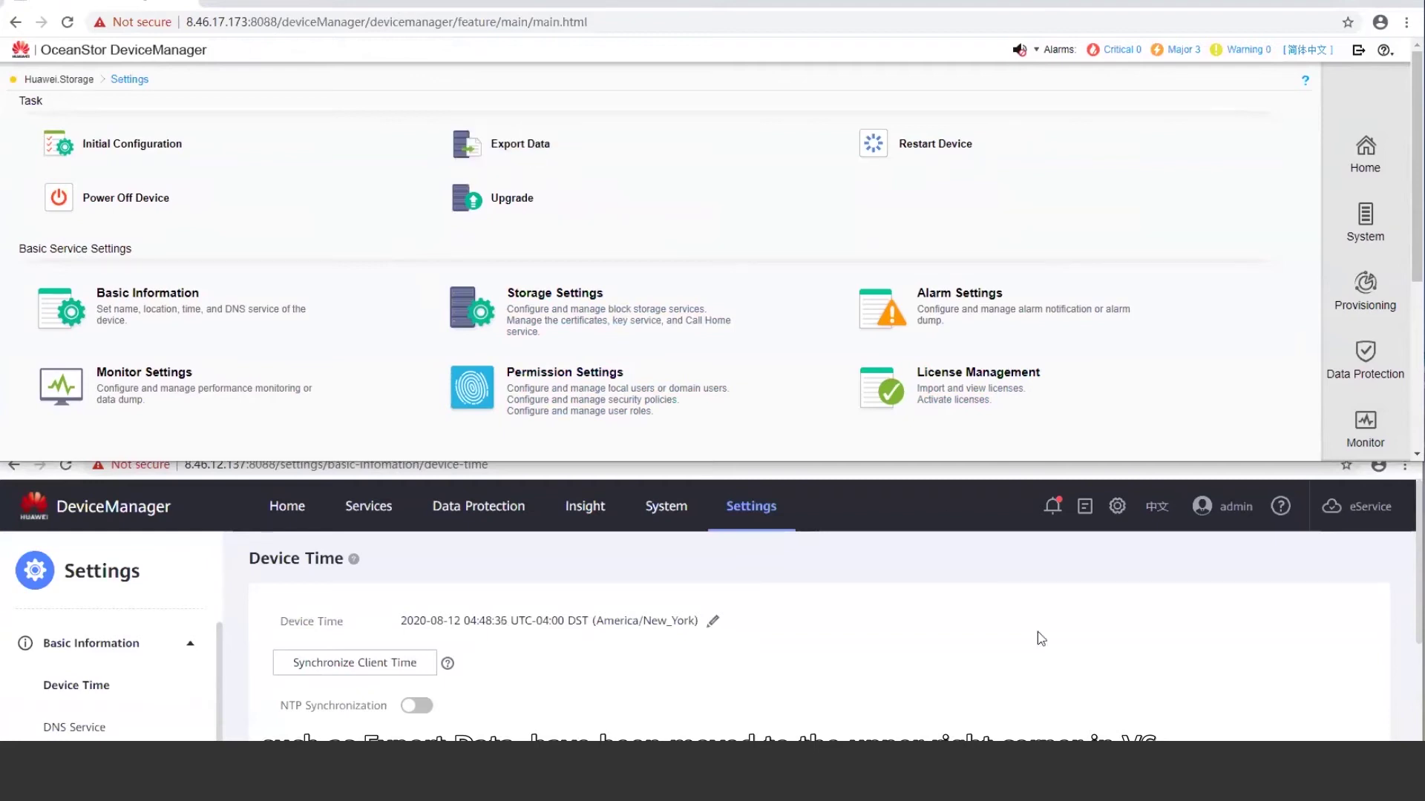
Show the newer console's device task list and scroll through it
{"action": "left_click", "coordinate": [1117, 506]}
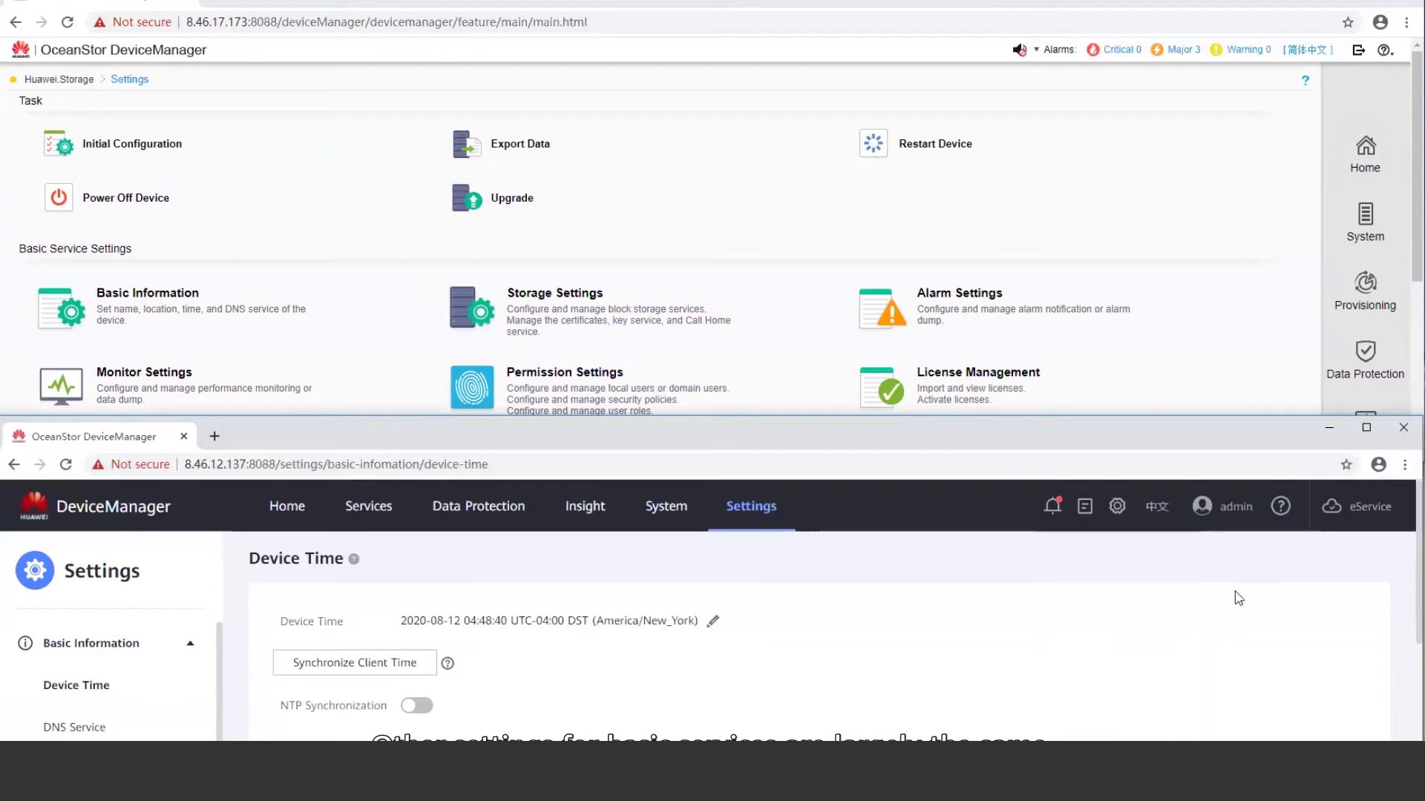
{"action": "scroll", "coordinate": [165, 705], "scroll_direction": "down", "scroll_amount": 5}
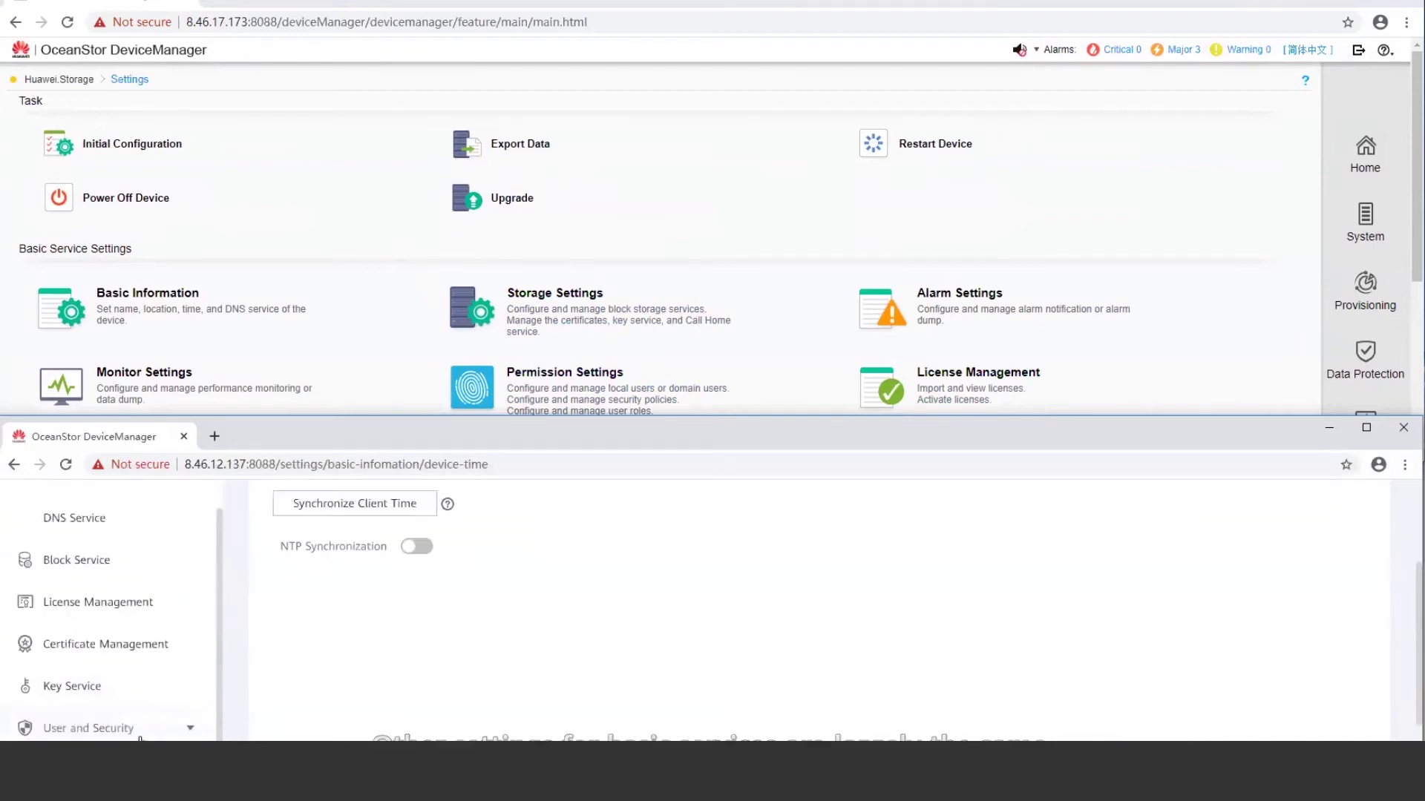
{"action": "scroll", "coordinate": [140, 739], "scroll_direction": "down", "scroll_amount": 3}
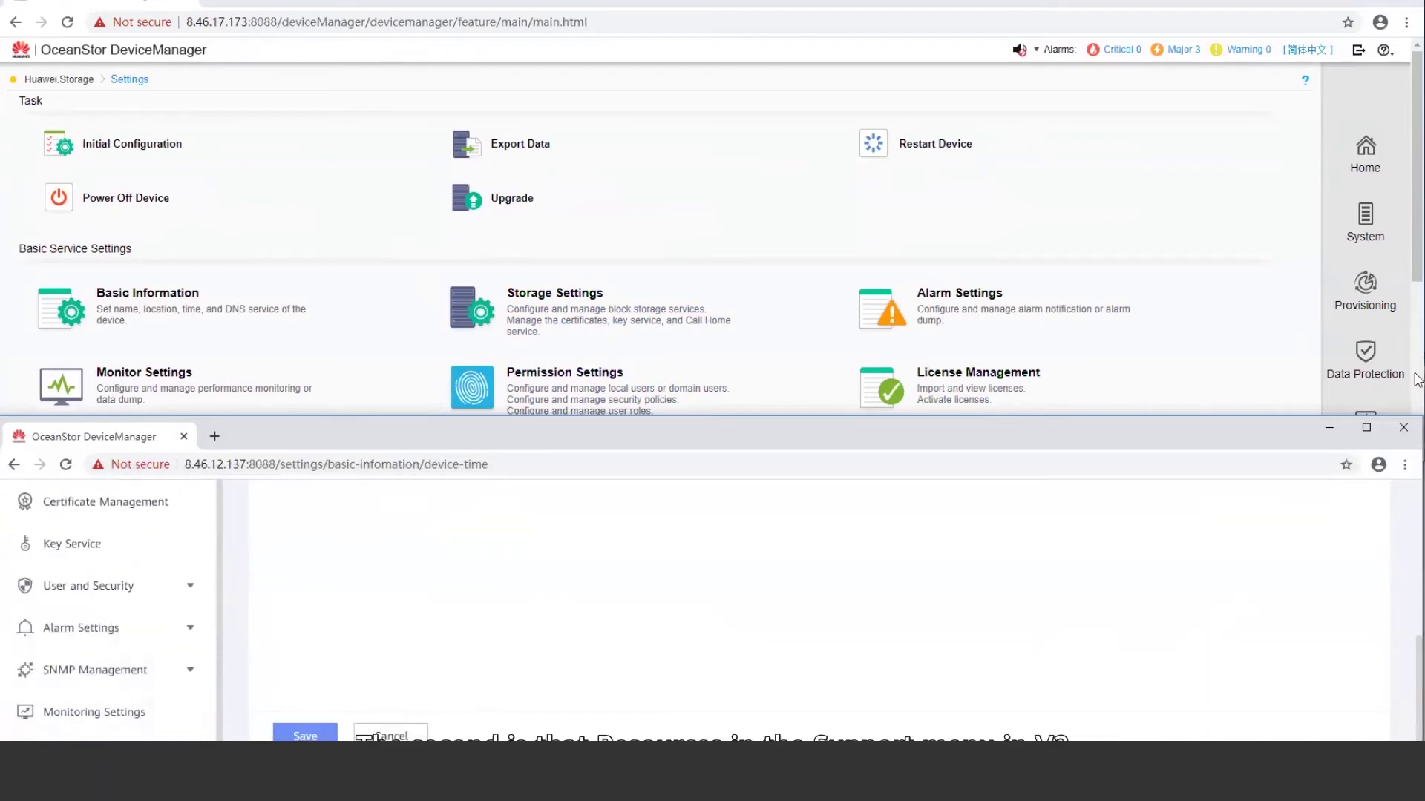
Switch to the older console and open its Support page
{"action": "left_click", "coordinate": [1316, 310]}
{"action": "scroll", "coordinate": [1321, 349], "scroll_direction": "down", "scroll_amount": 5}
{"action": "left_click", "coordinate": [1364, 319]}
{"action": "scroll", "coordinate": [1027, 328], "scroll_direction": "up", "scroll_amount": 3}
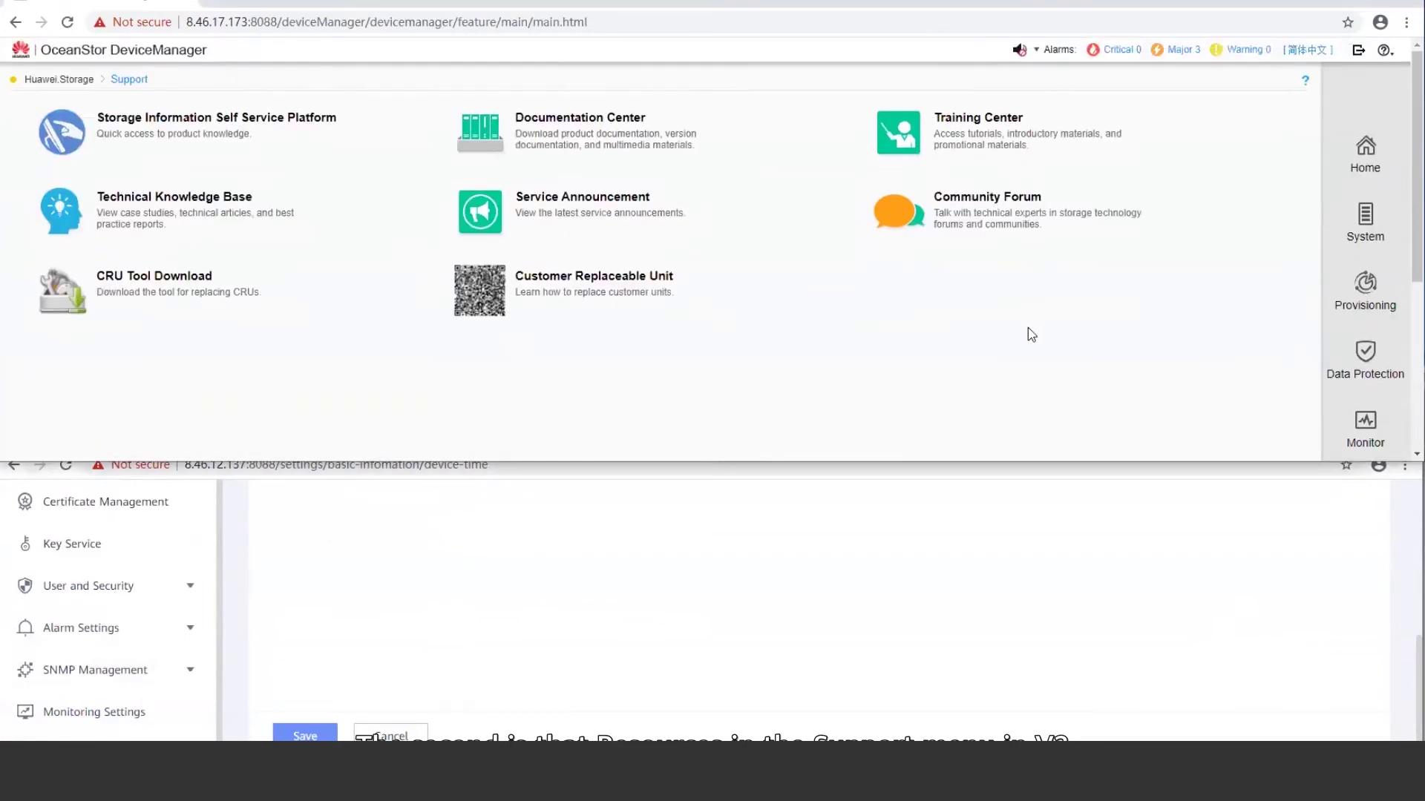
Switch to the newer console and open its ? help list
{"action": "left_click", "coordinate": [1015, 630]}
{"action": "scroll", "coordinate": [1275, 532], "scroll_direction": "up", "scroll_amount": 5}
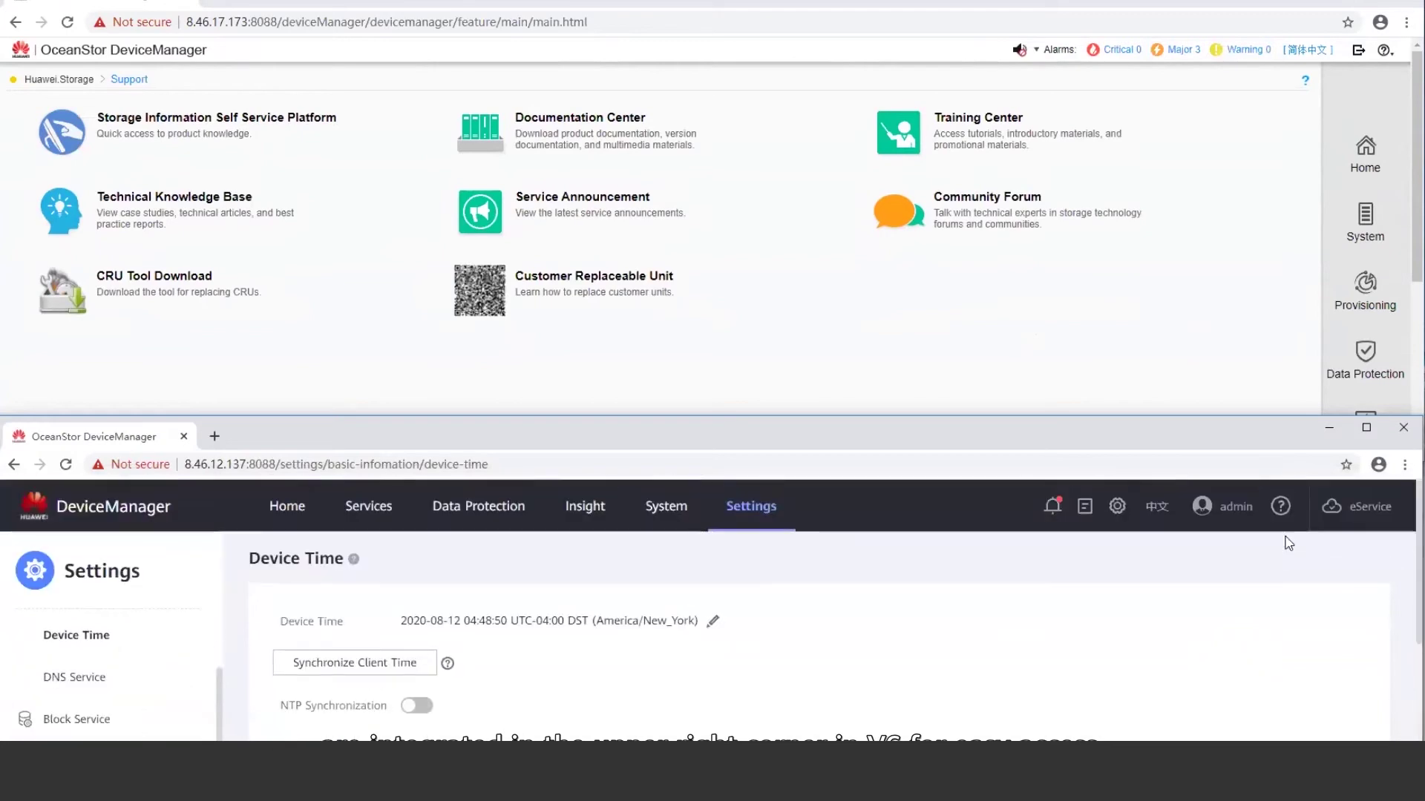
{"action": "left_click", "coordinate": [1281, 506]}
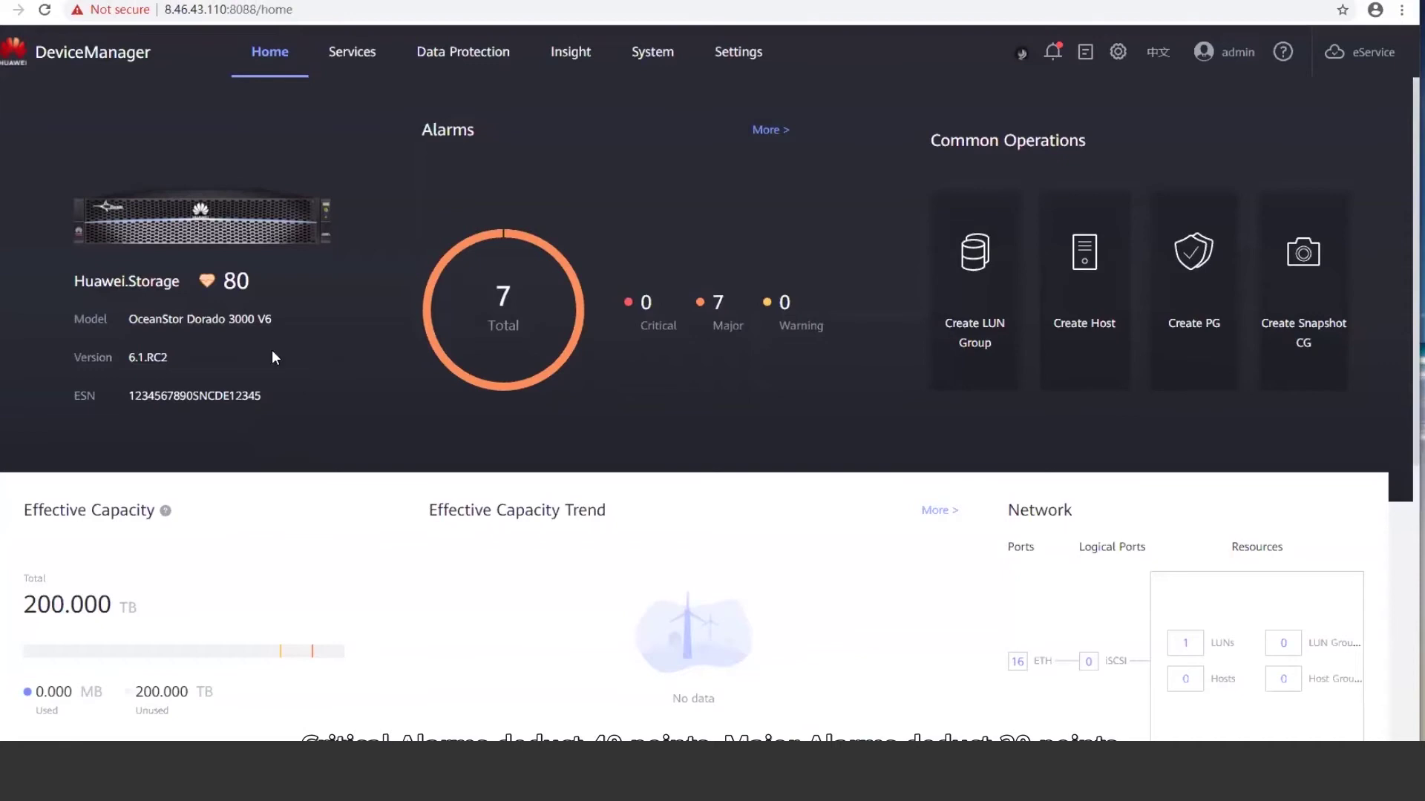
Review the Home dashboard's health score of 80 and its 7 major alarms
{"action": "mouse_move", "coordinate": [205, 277]}
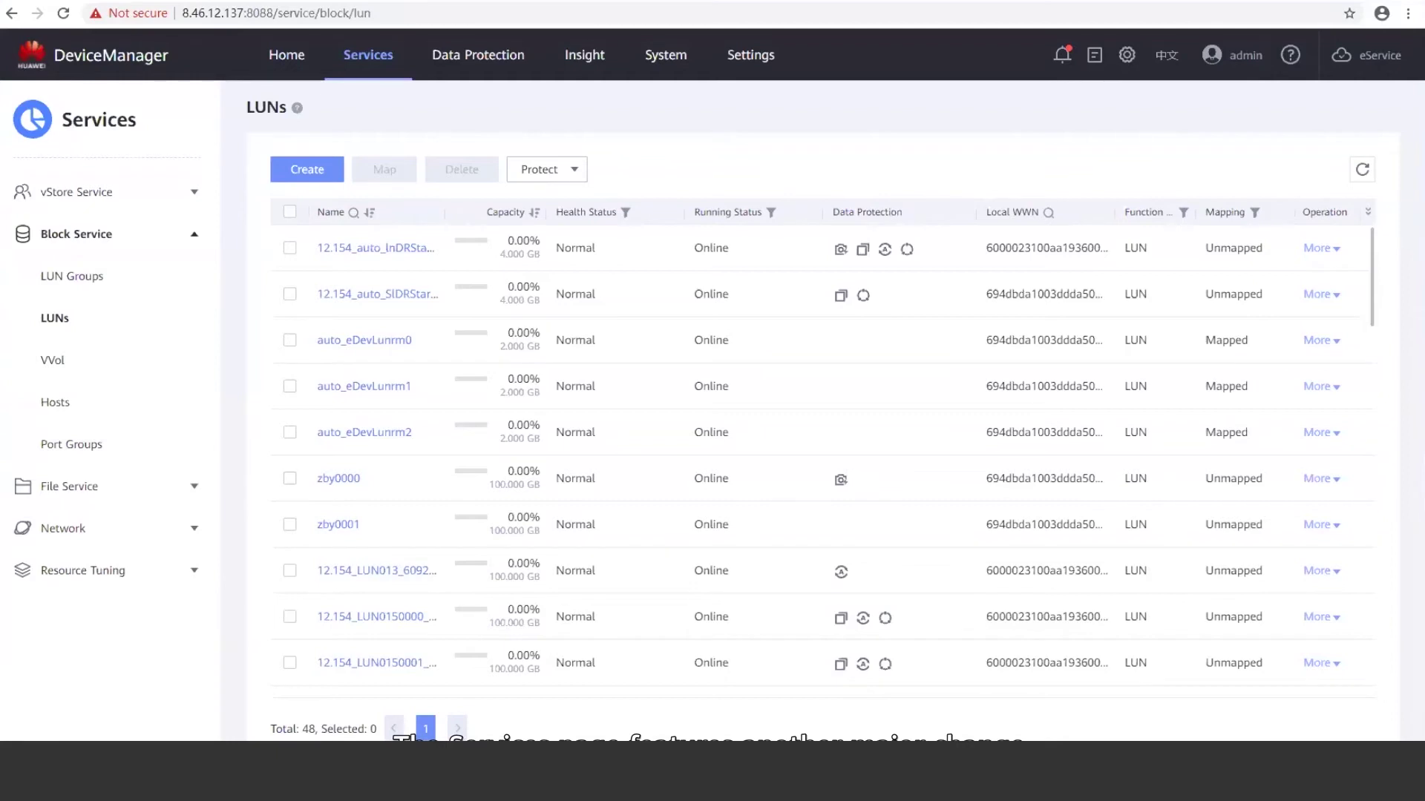
Open LUN Groups, select auto_synRepCG0 and reveal its More operations menu
{"action": "mouse_move", "coordinate": [367, 52]}
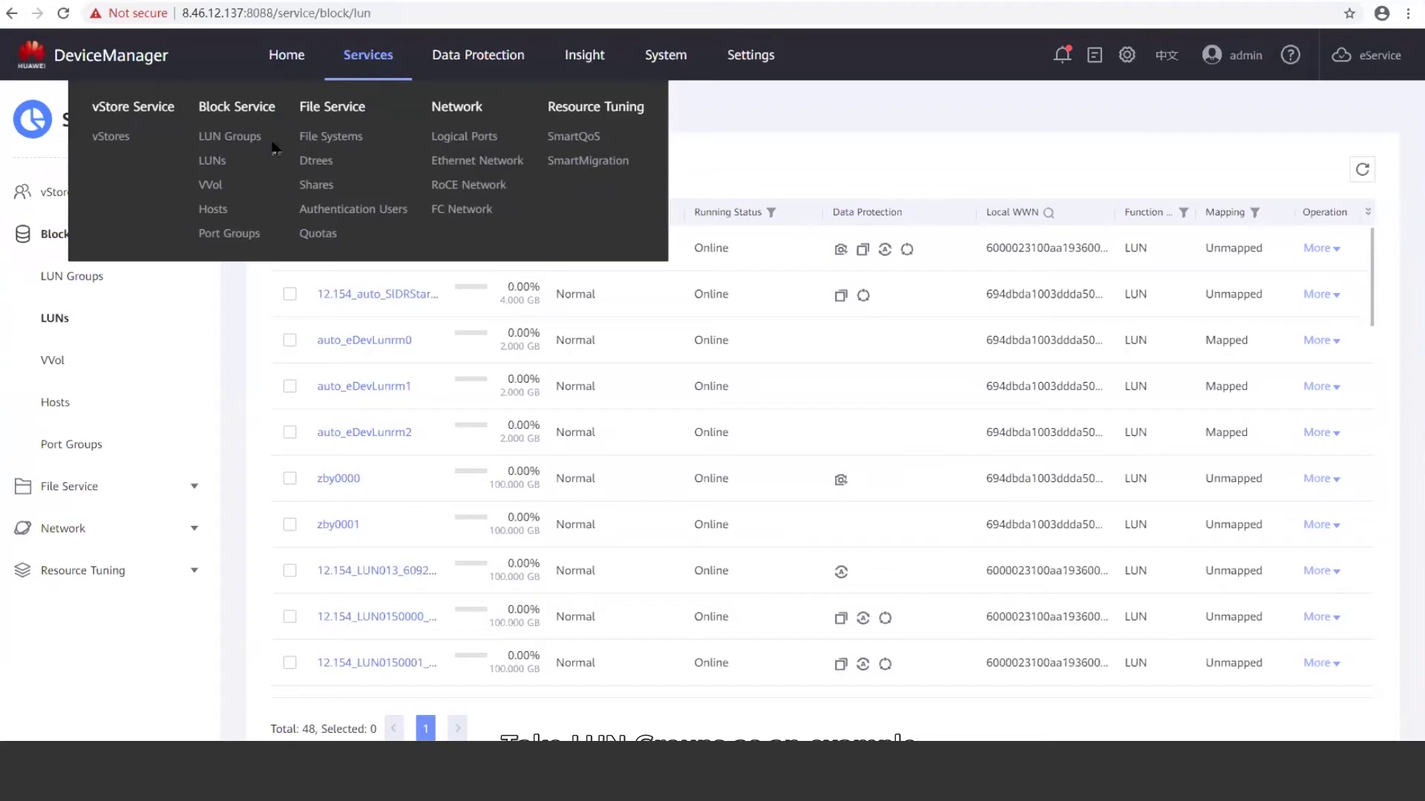
{"action": "left_click", "coordinate": [78, 278]}
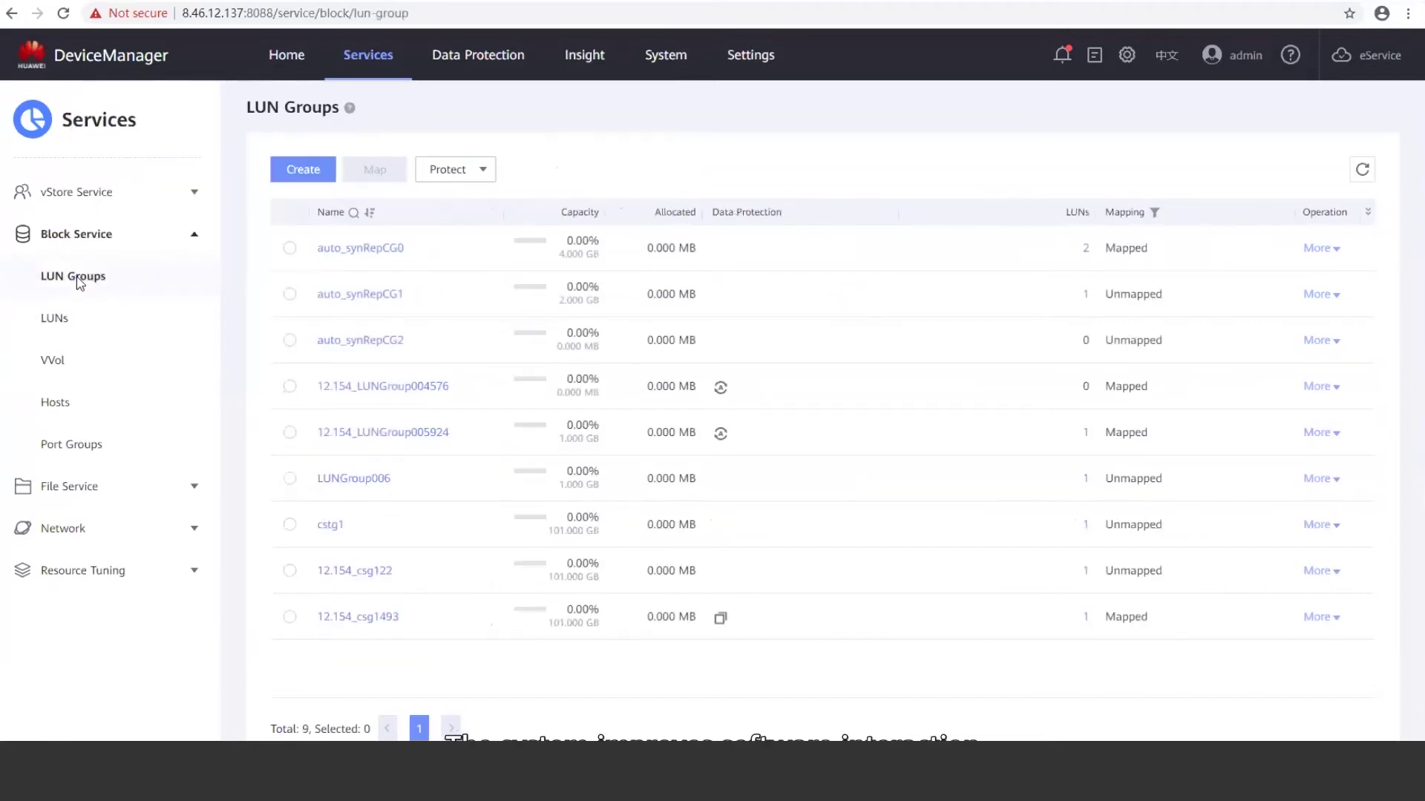
{"action": "left_click", "coordinate": [290, 253]}
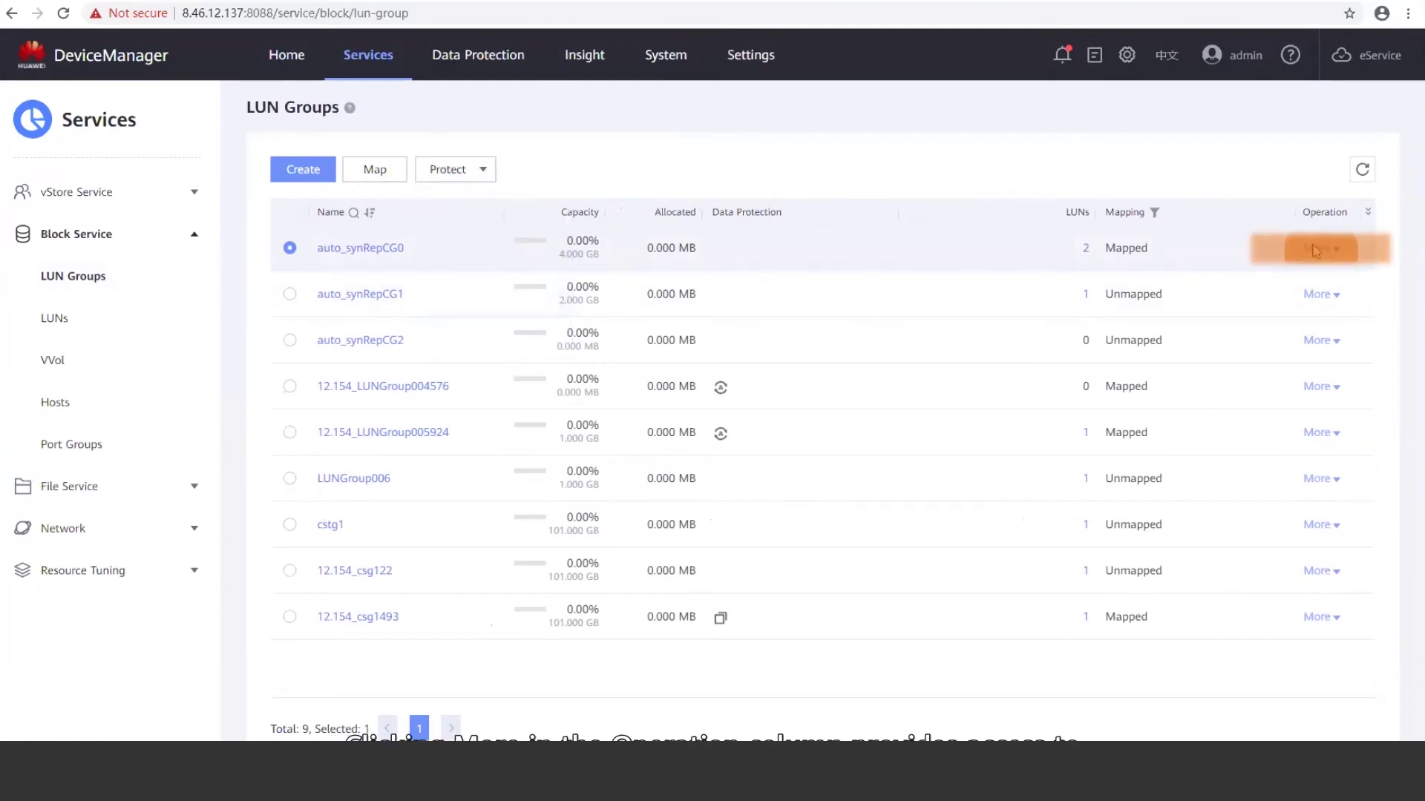
{"action": "mouse_move", "coordinate": [1313, 250]}
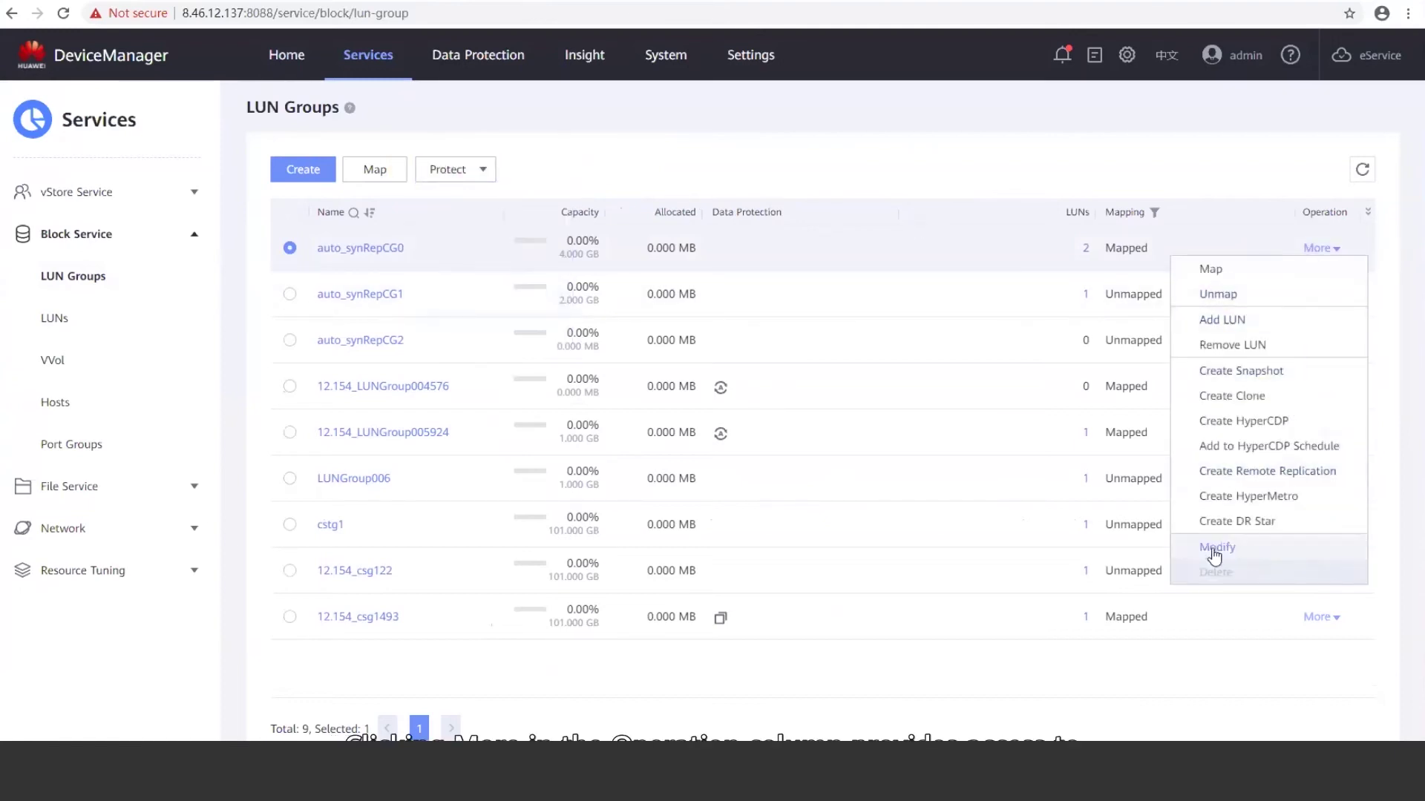
View auto_synRepCG0's details across the Summary, Member LUNs and Topology tabs
{"action": "left_click", "coordinate": [362, 249]}
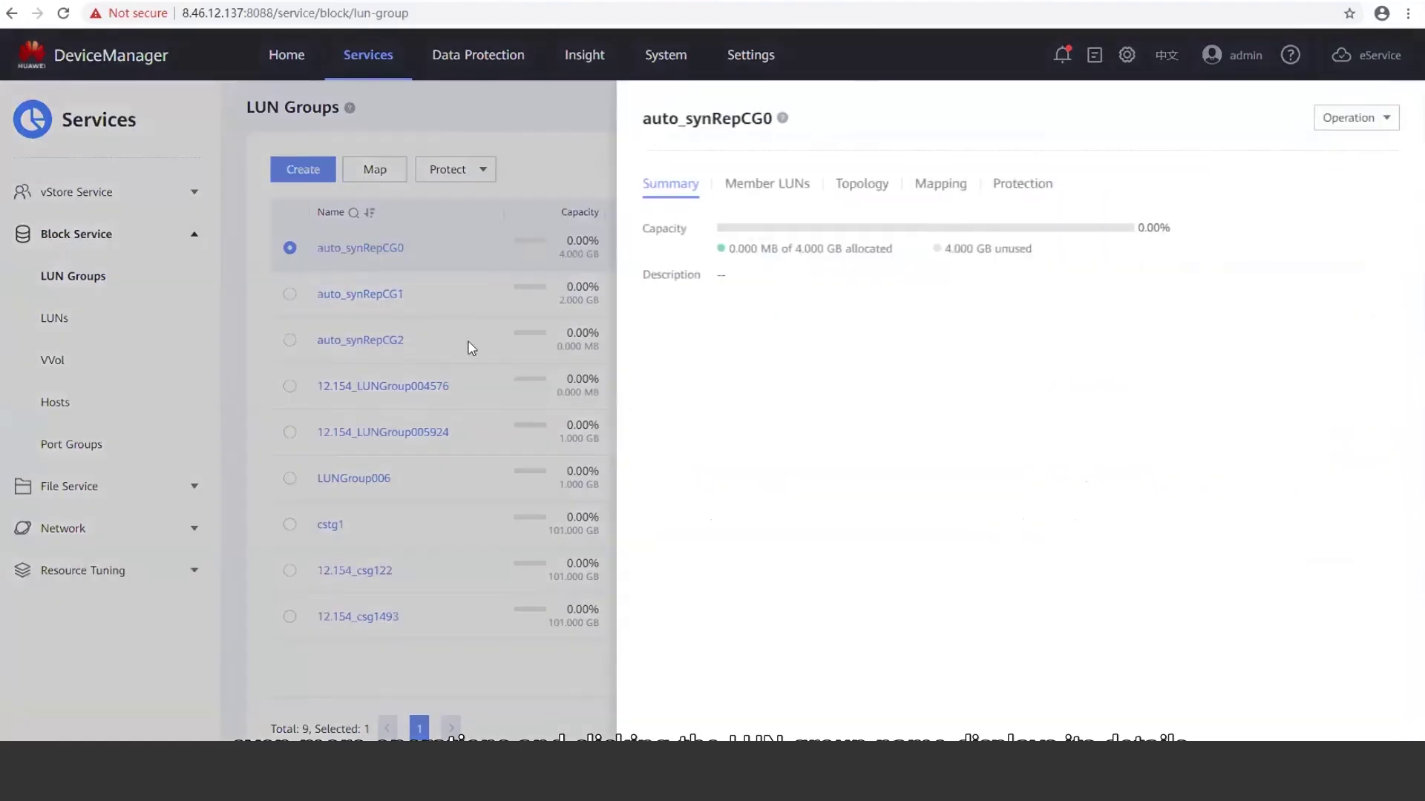
{"action": "left_click", "coordinate": [763, 186]}
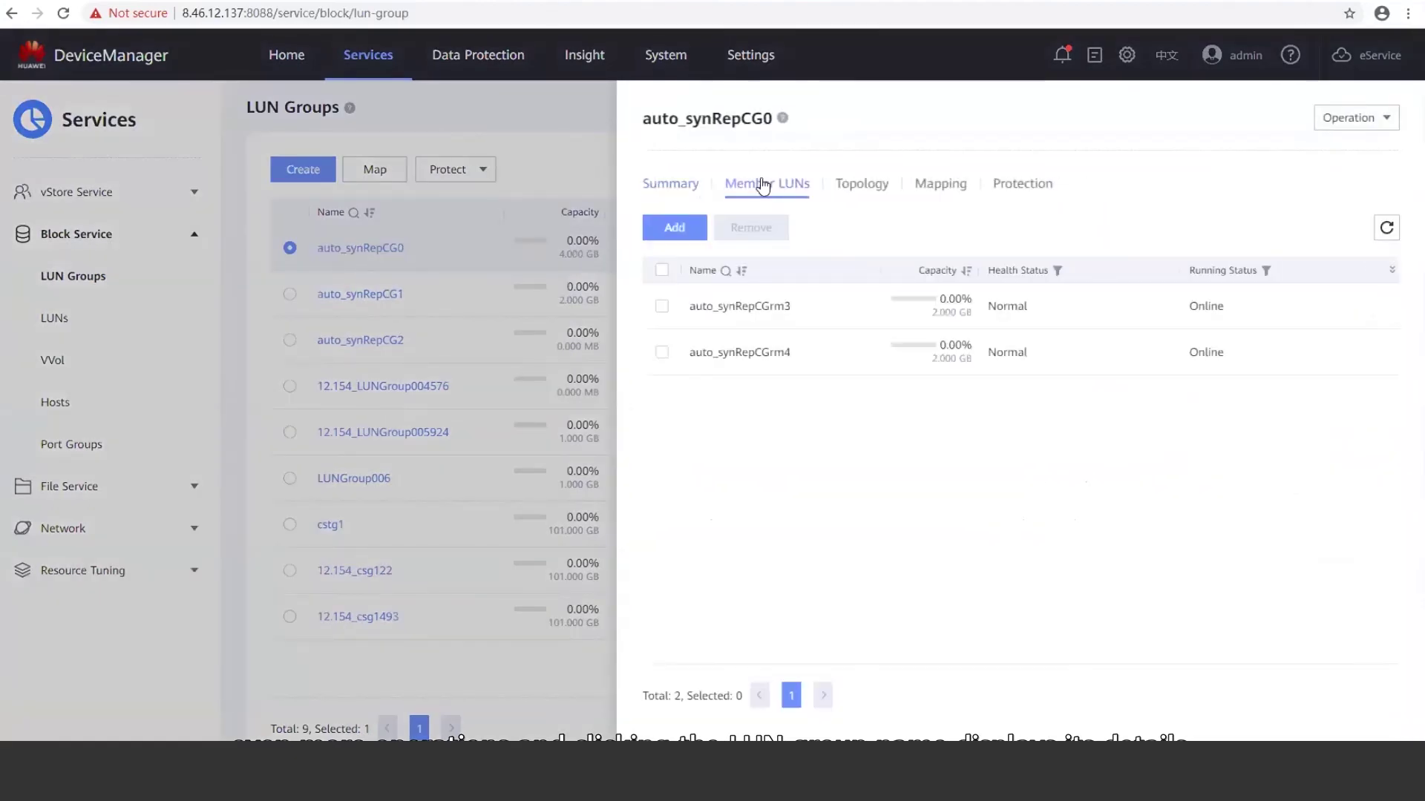
{"action": "left_click", "coordinate": [865, 185]}
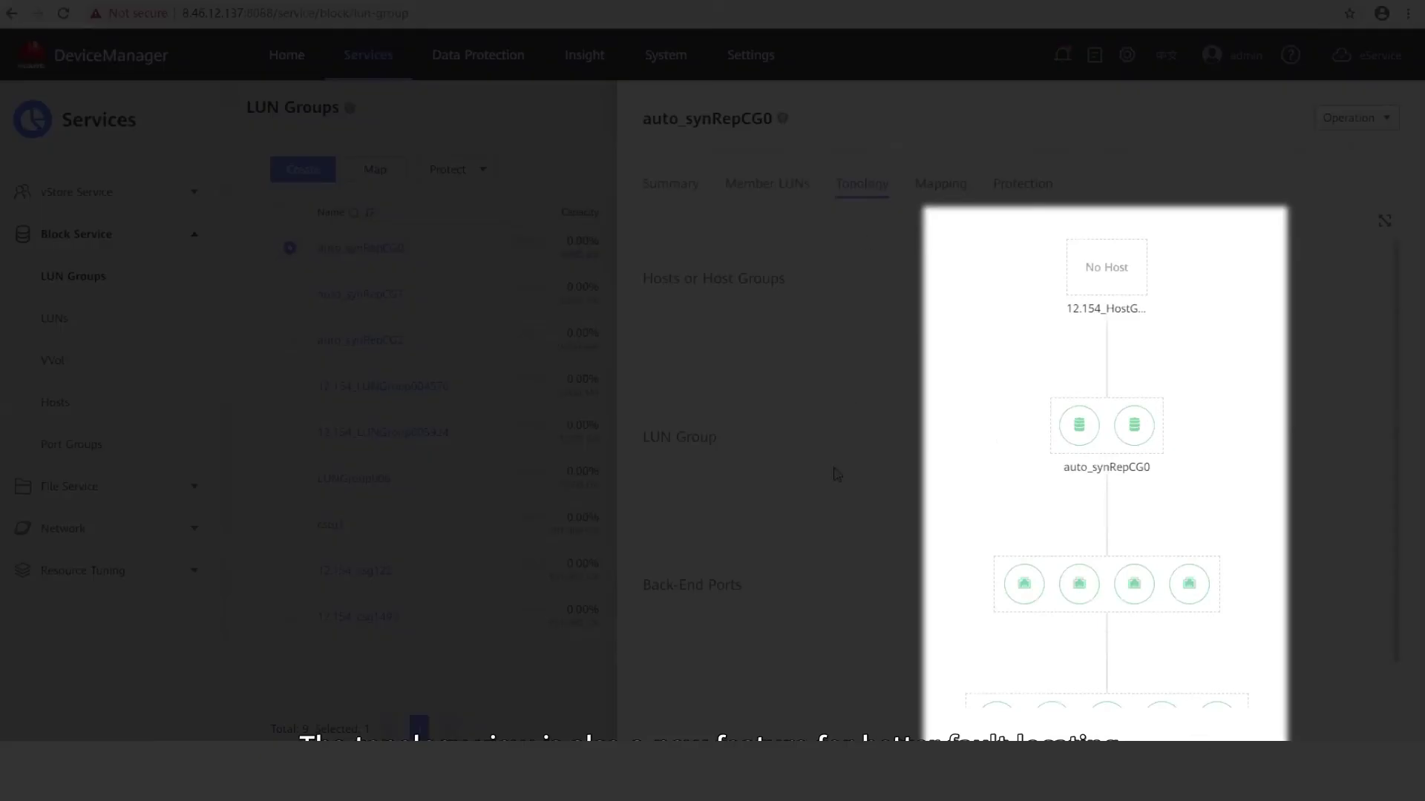
Check the LUN group's available operations, then close the list and panel
{"action": "left_click", "coordinate": [1342, 126]}
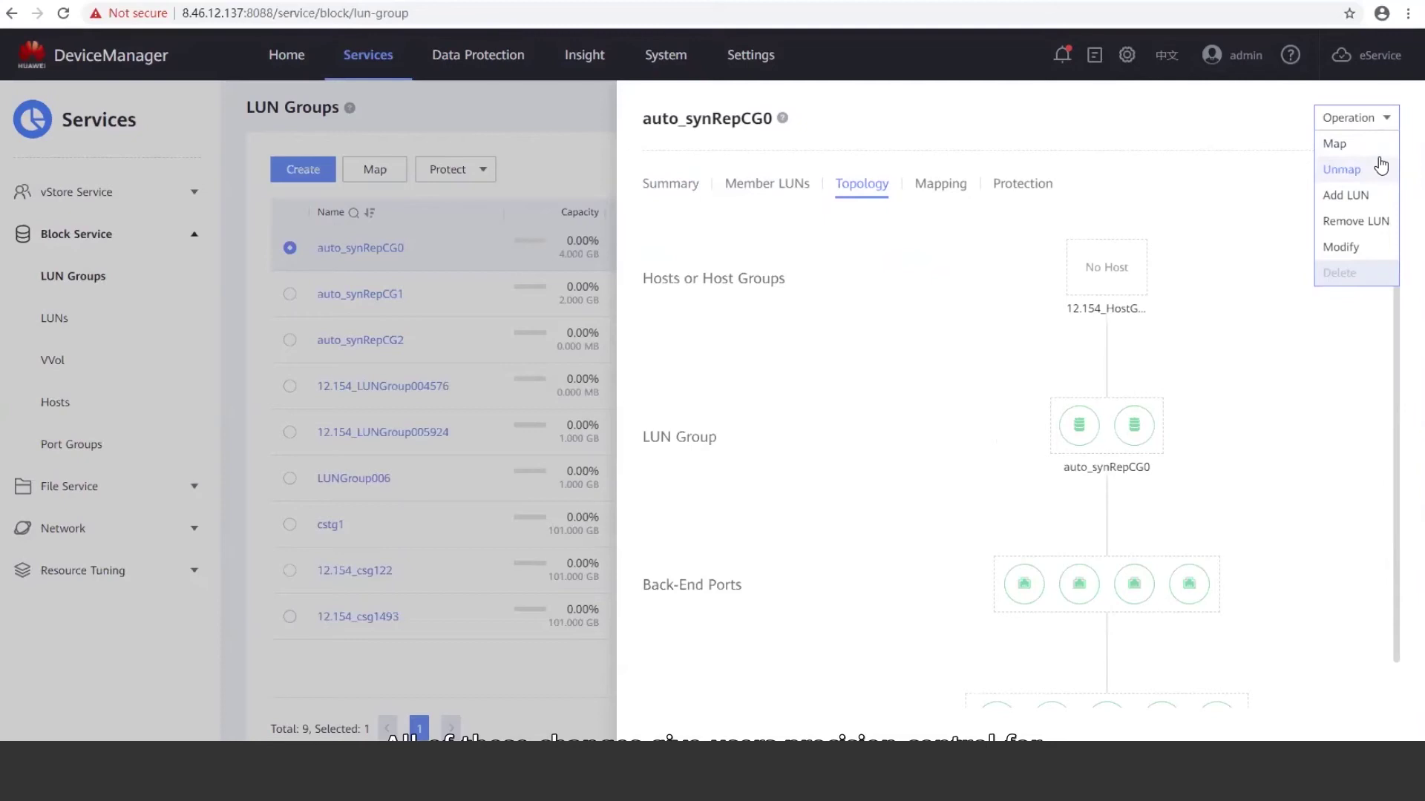
{"action": "left_click", "coordinate": [1280, 425]}
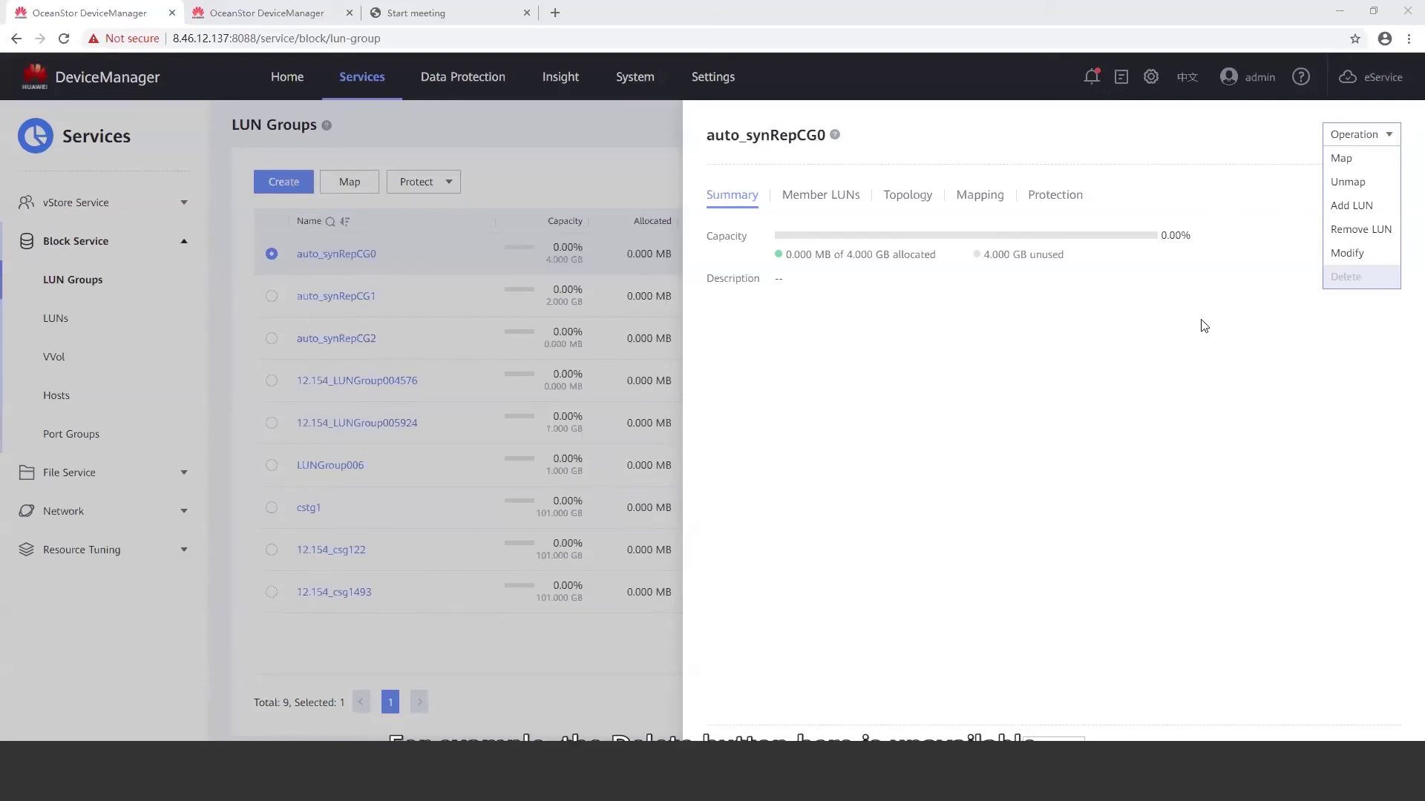
{"action": "mouse_move", "coordinate": [1353, 281]}
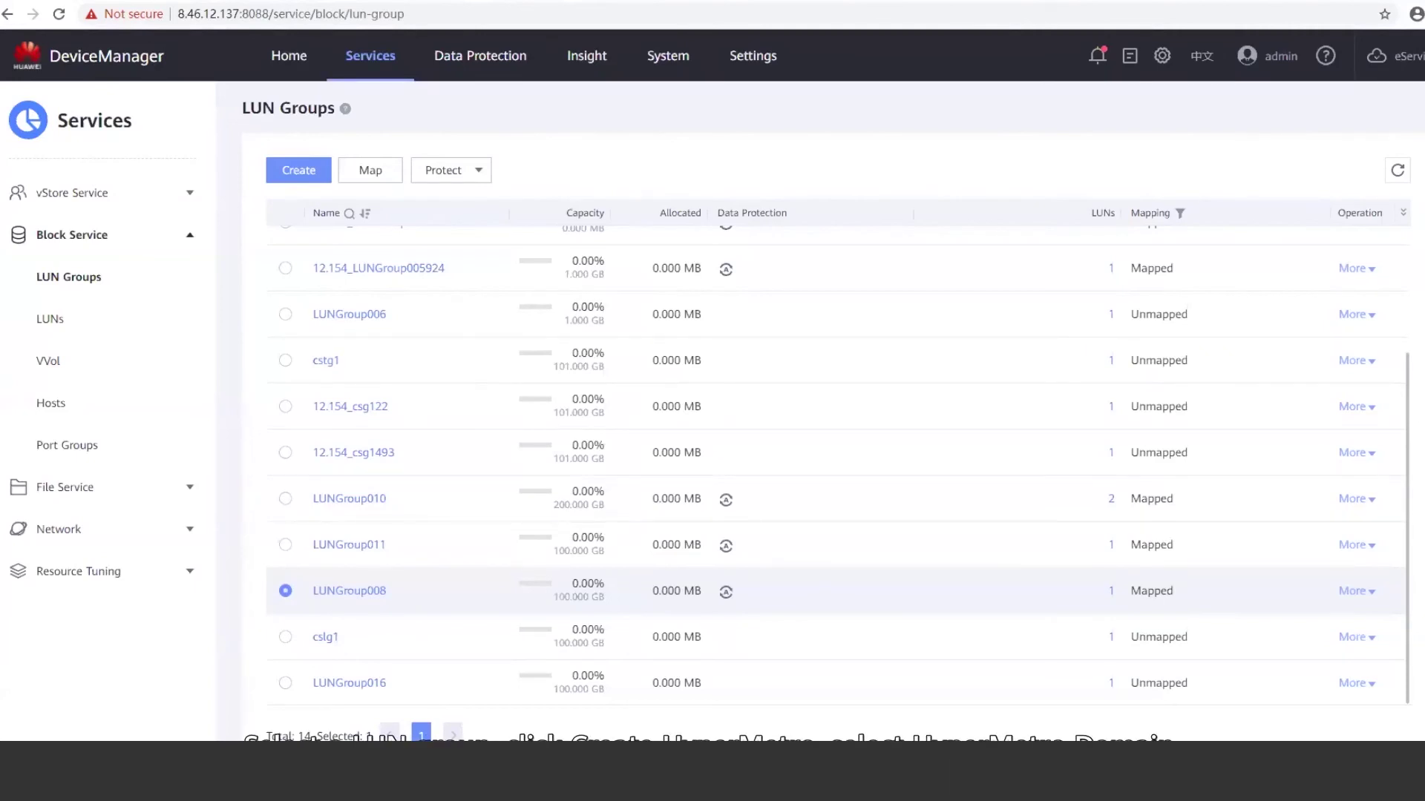
Start a HyperMetro CG for LUNGroup016, keeping auto_hyperMetro as the HyperMetro domain
{"action": "left_click", "coordinate": [285, 683]}
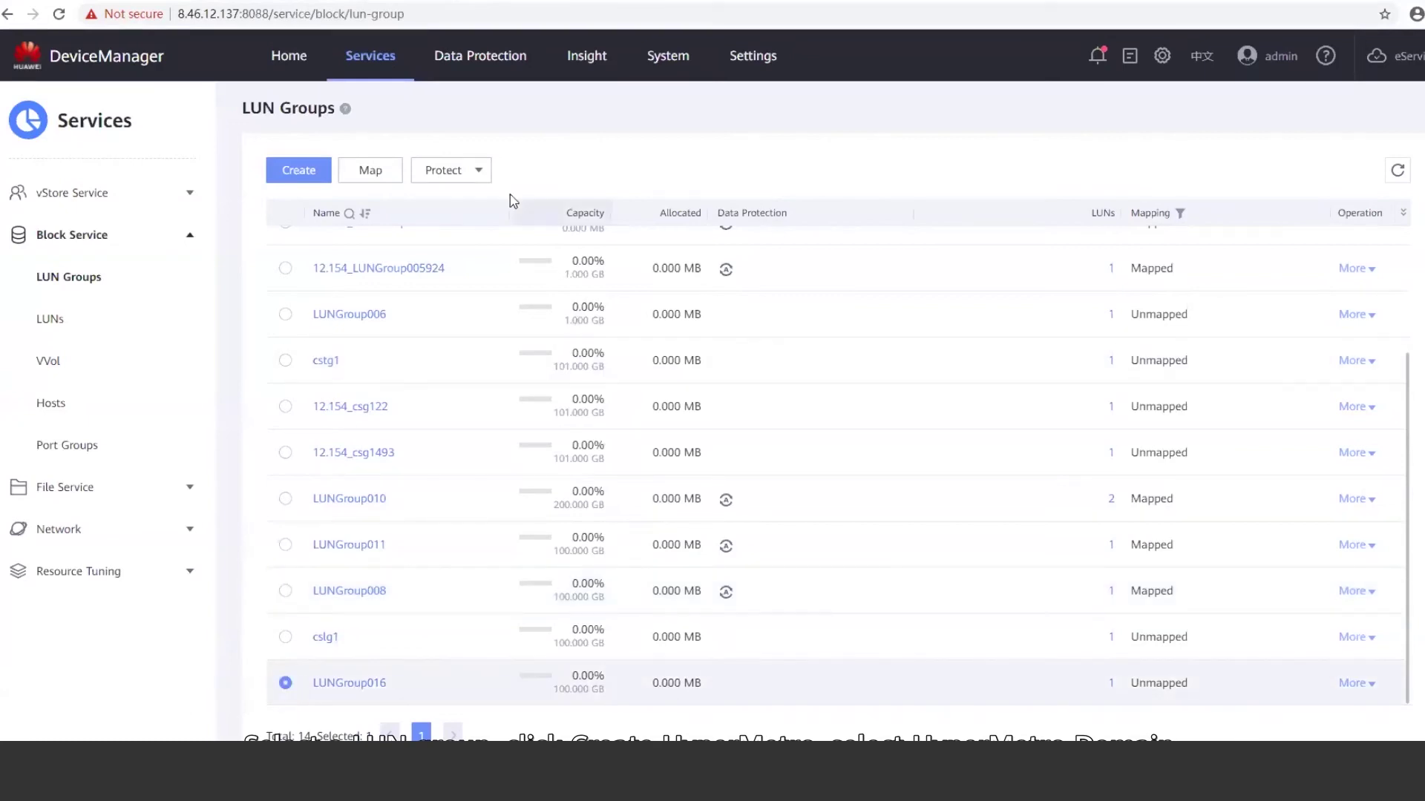
{"action": "left_click", "coordinate": [480, 171]}
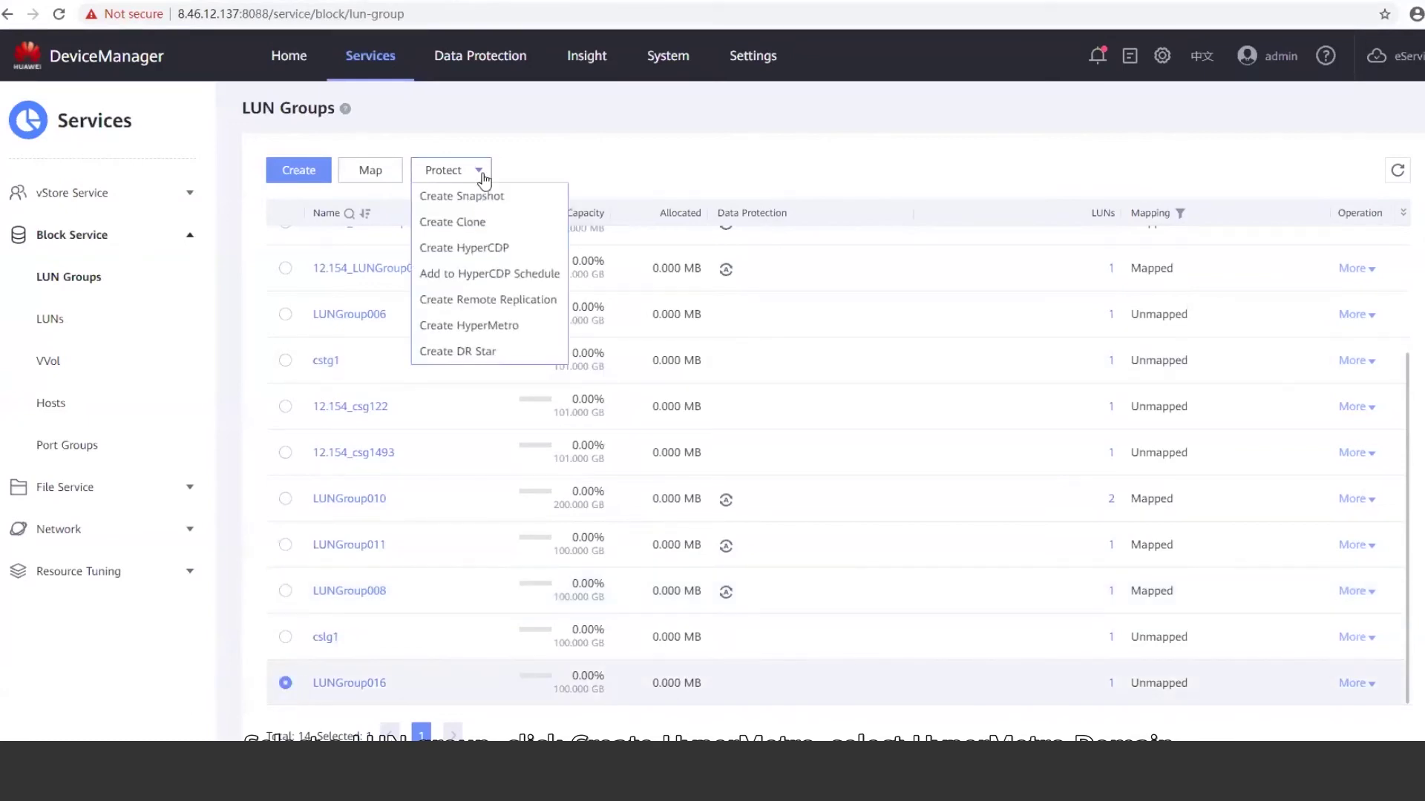
{"action": "left_click", "coordinate": [473, 323]}
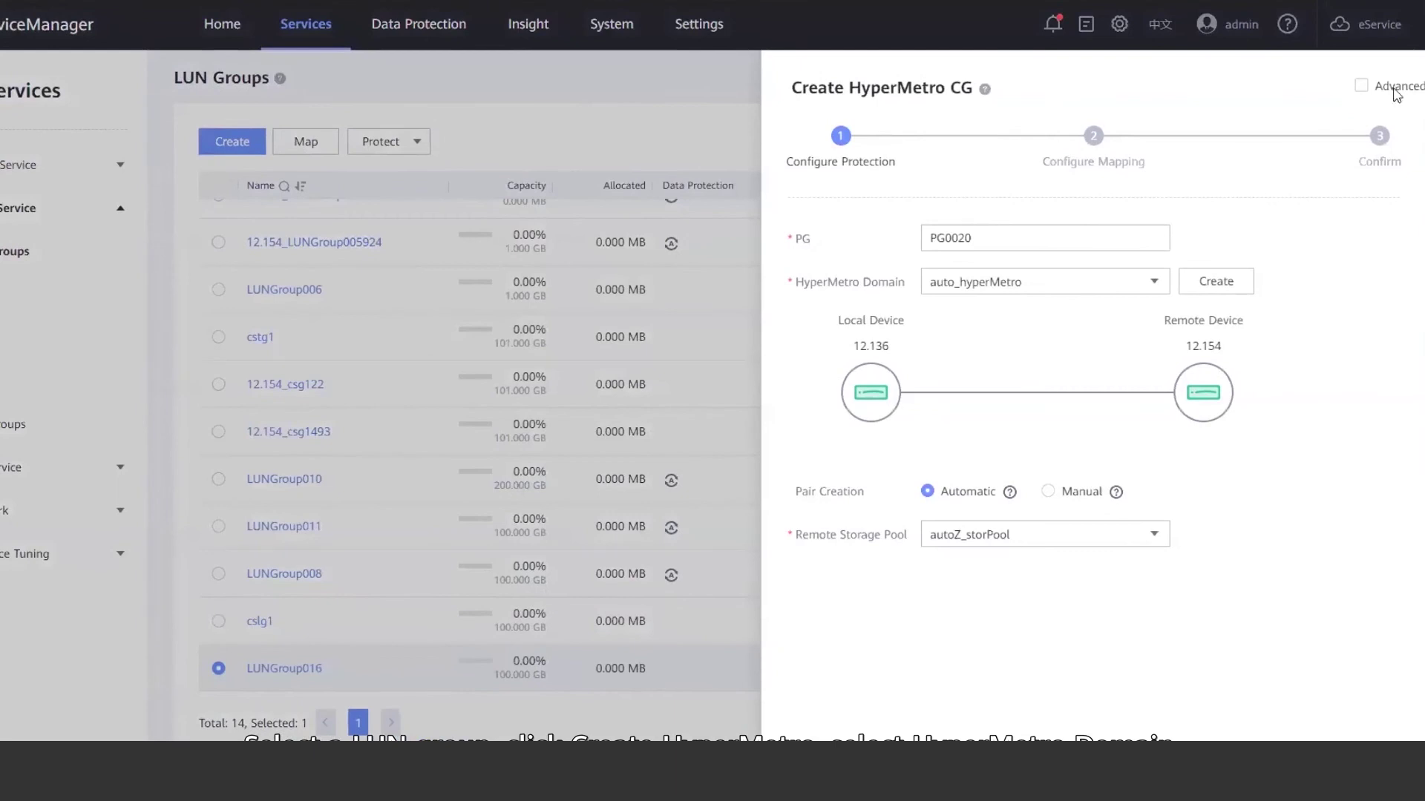
{"action": "left_click", "coordinate": [1098, 280]}
{"action": "left_click", "coordinate": [1158, 306]}
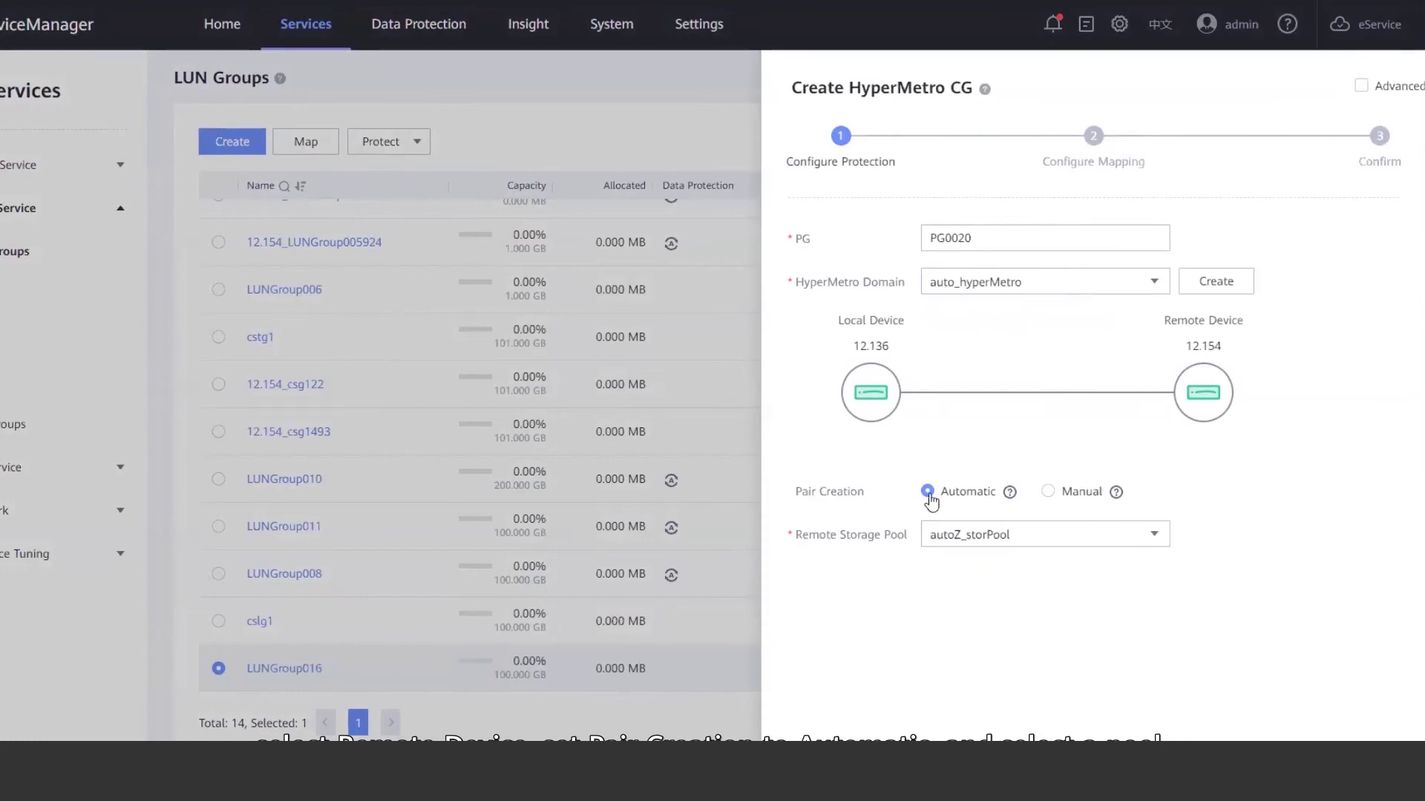
Use remote pool autoZ_storPool, map to 12.154_HostGroup0011 and confirm the access mode change
{"action": "left_click", "coordinate": [946, 539]}
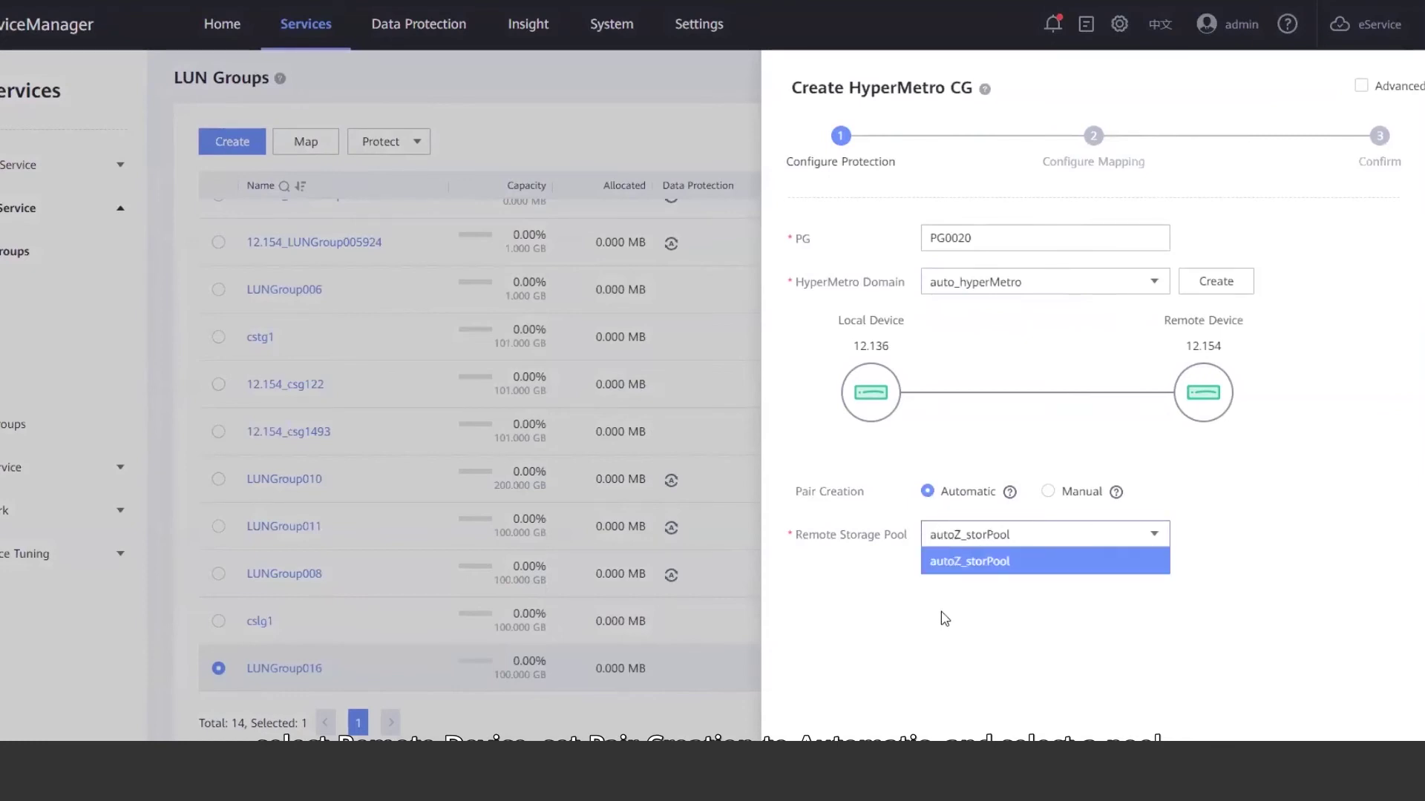
{"action": "left_click", "coordinate": [965, 562]}
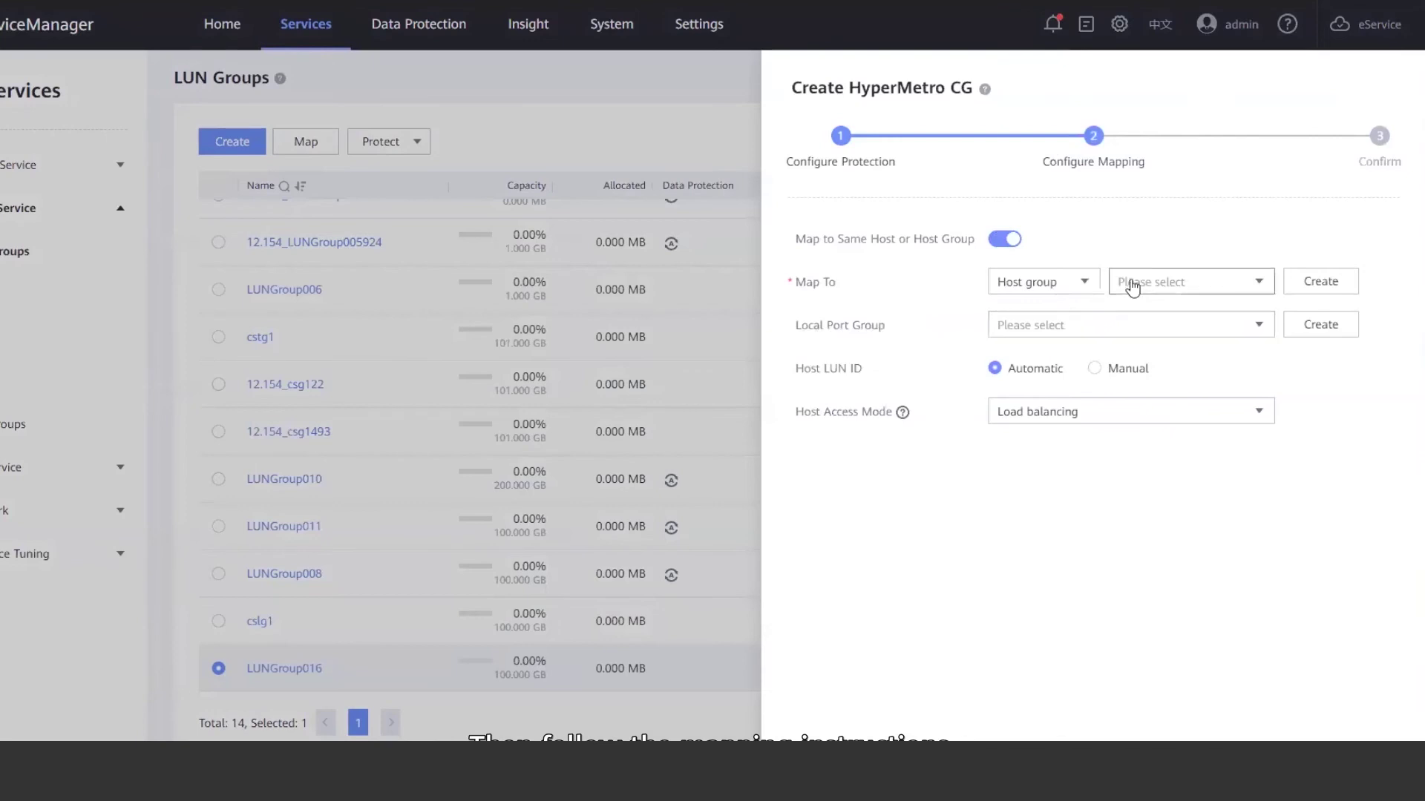
{"action": "left_click", "coordinate": [1131, 288]}
{"action": "left_click", "coordinate": [1165, 401]}
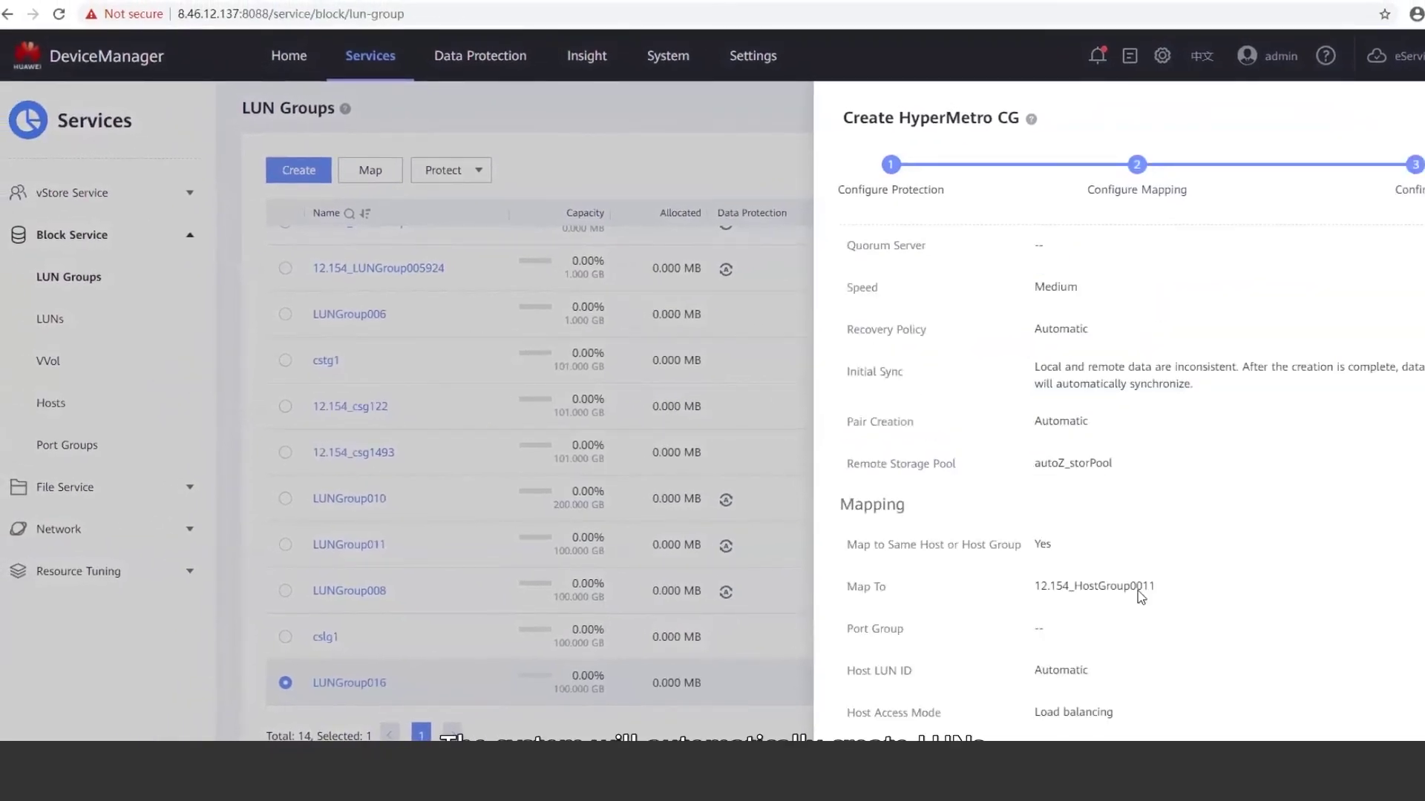
{"action": "left_click", "coordinate": [701, 674]}
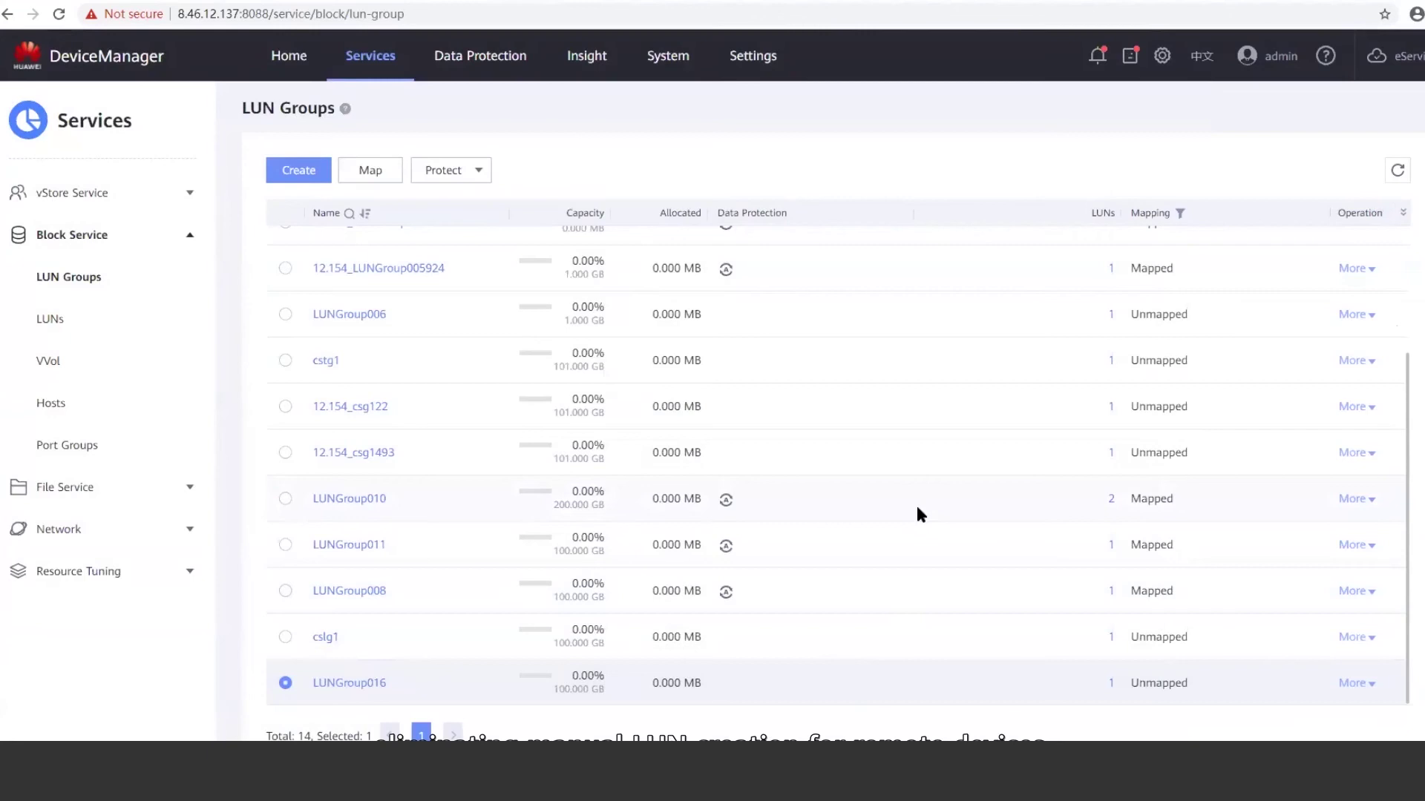
{"action": "left_click", "coordinate": [346, 683]}
{"action": "left_click", "coordinate": [1054, 185]}
{"action": "left_click", "coordinate": [725, 236]}
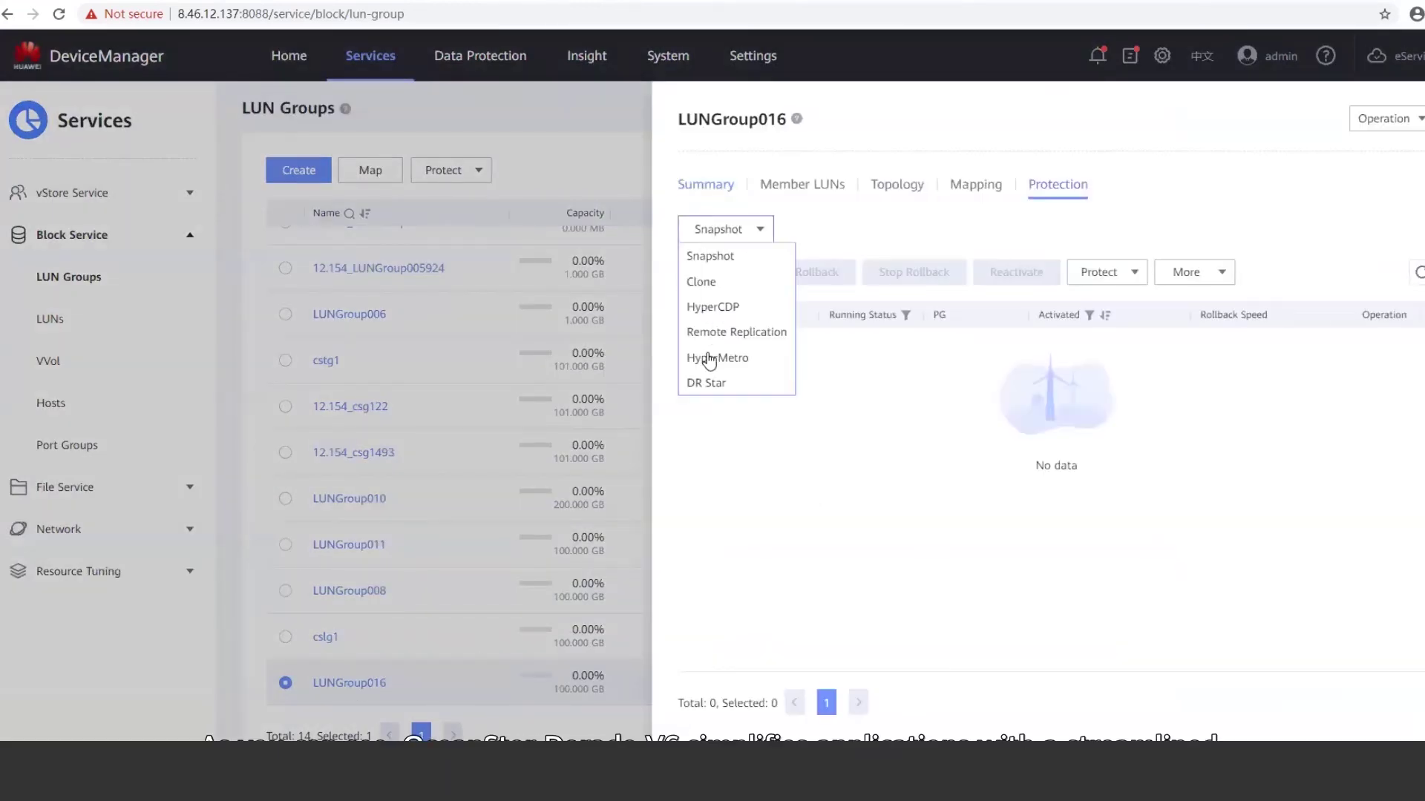
{"action": "left_click", "coordinate": [710, 358]}
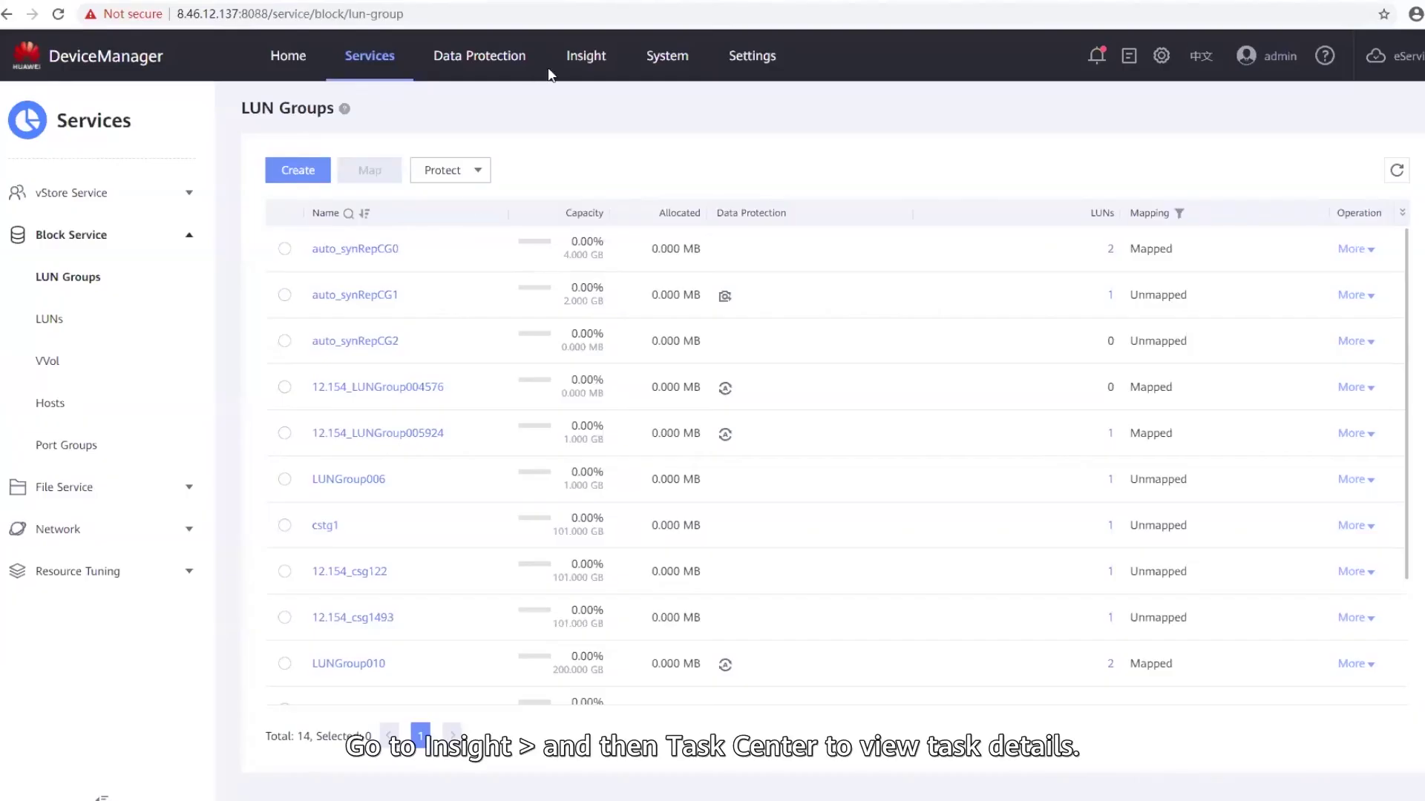
{"action": "mouse_move", "coordinate": [592, 66]}
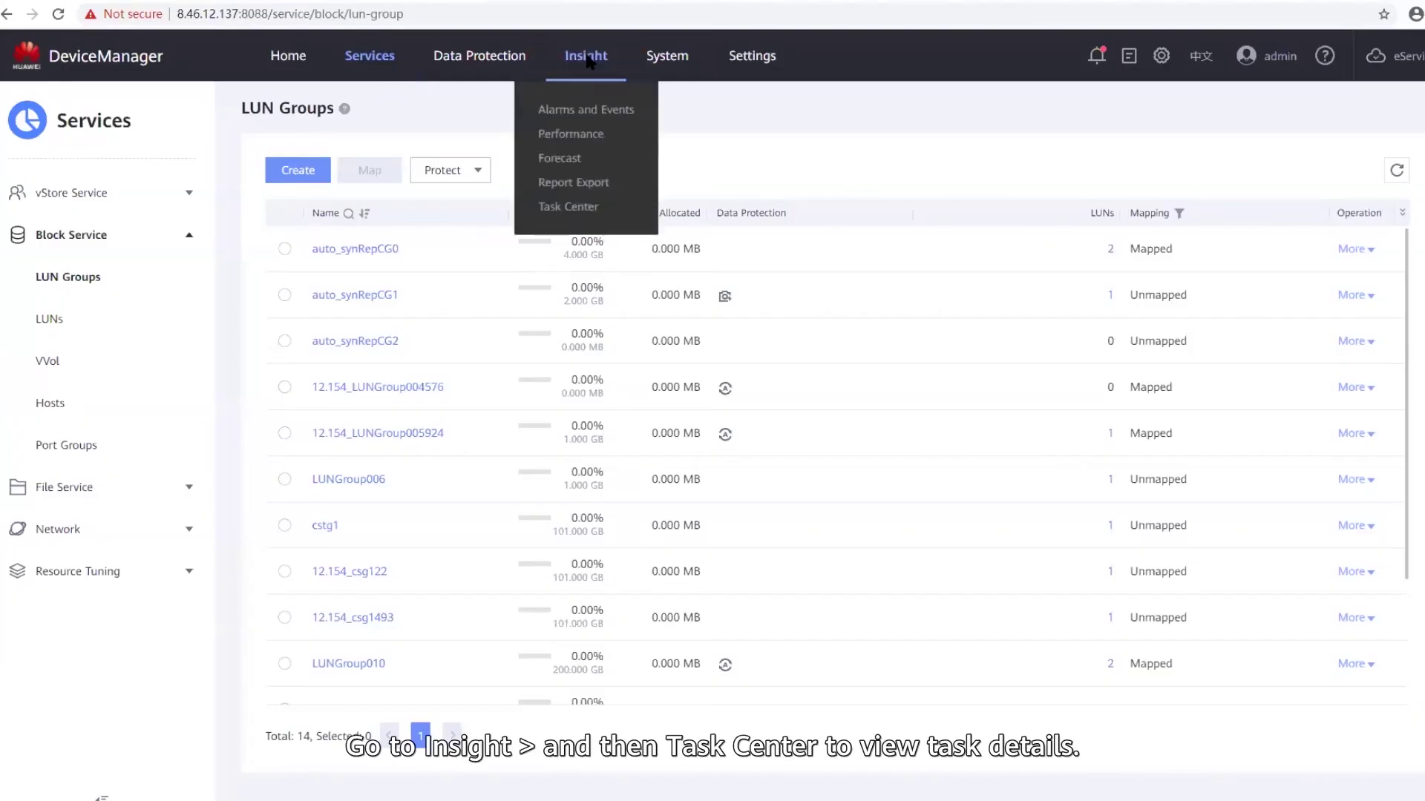
In Task Center, view the PG0020 protection task's subtasks, then close the details
{"action": "left_click", "coordinate": [556, 213]}
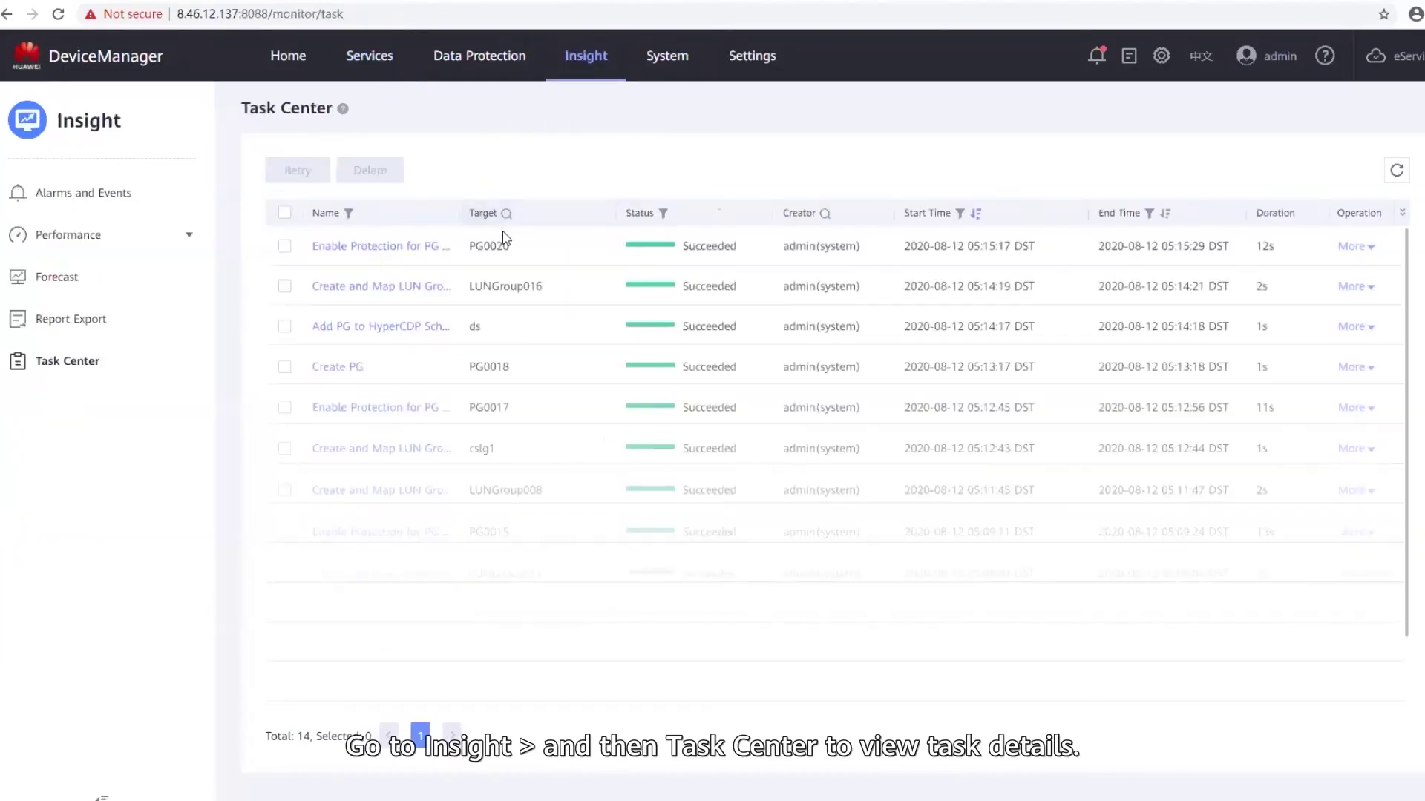
{"action": "left_click", "coordinate": [340, 248]}
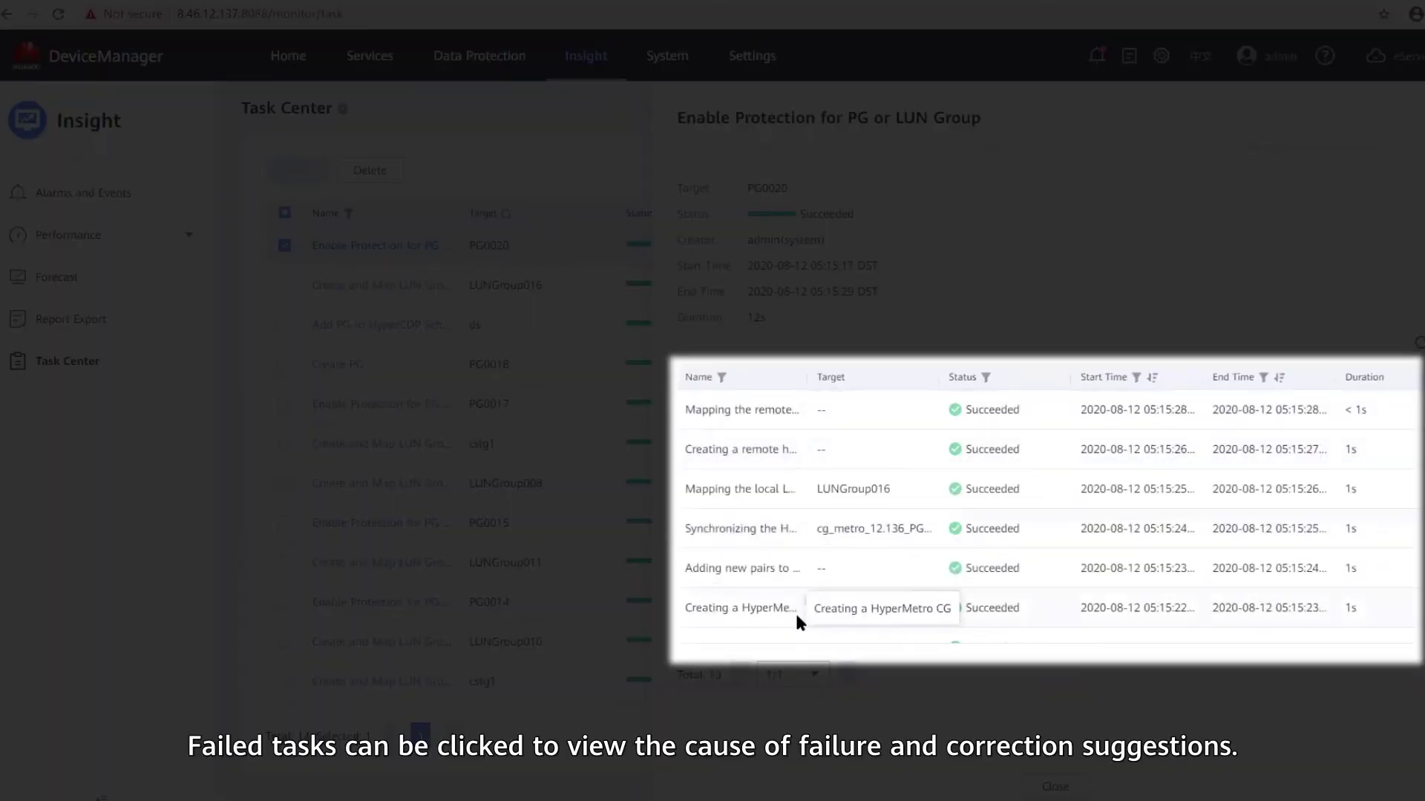
{"action": "left_click", "coordinate": [1057, 788]}
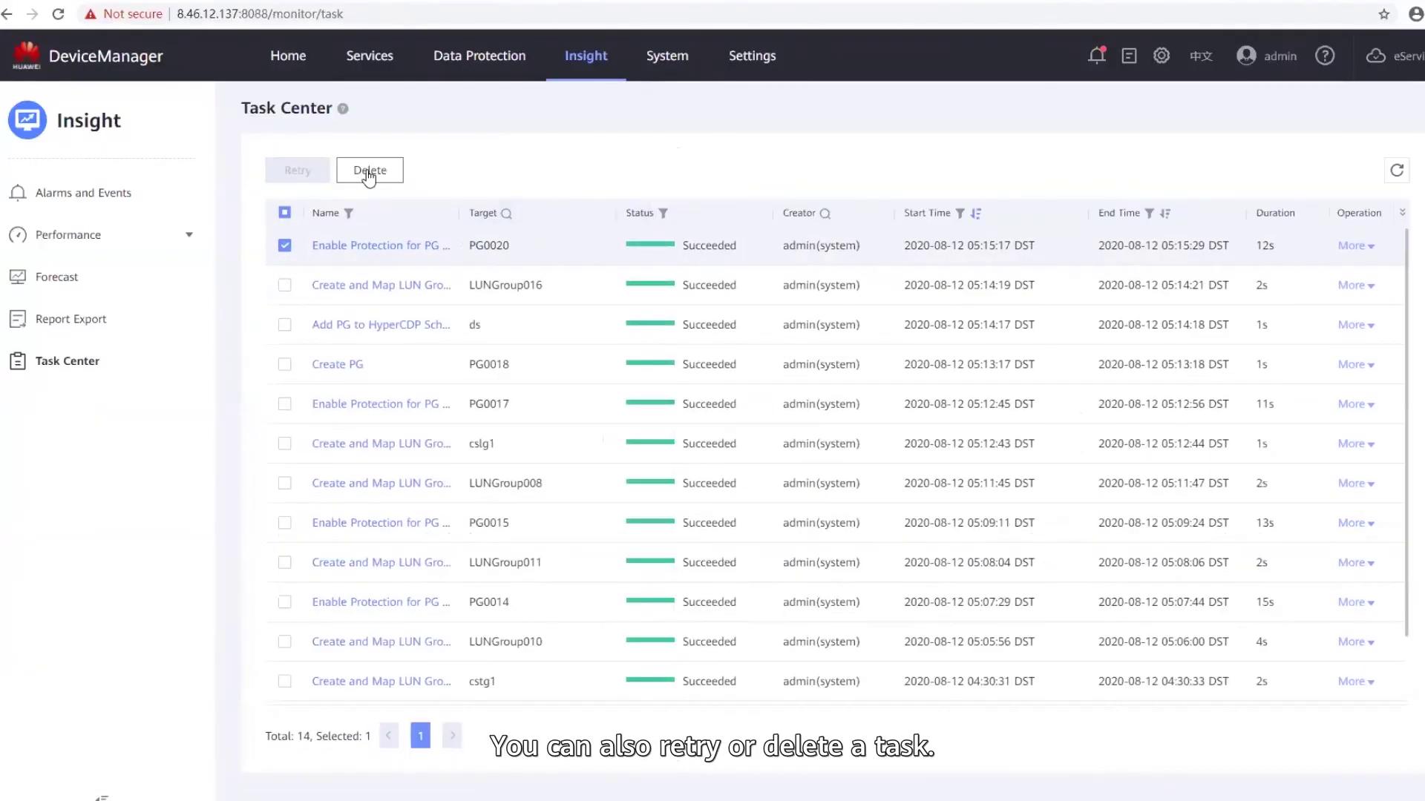
On Report Export, start creating an export task and begin adding report contents
{"action": "left_click", "coordinate": [81, 321]}
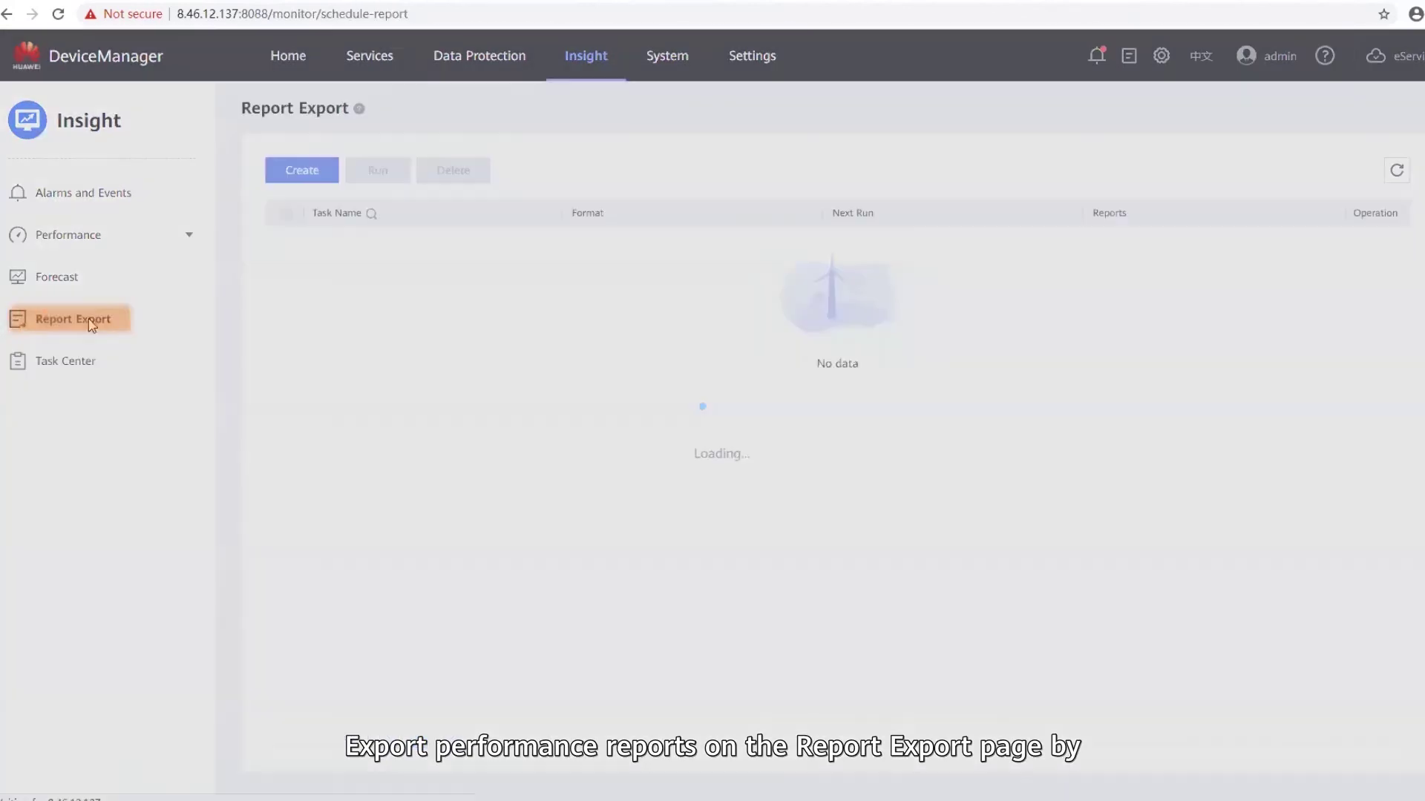
{"action": "left_click", "coordinate": [324, 177]}
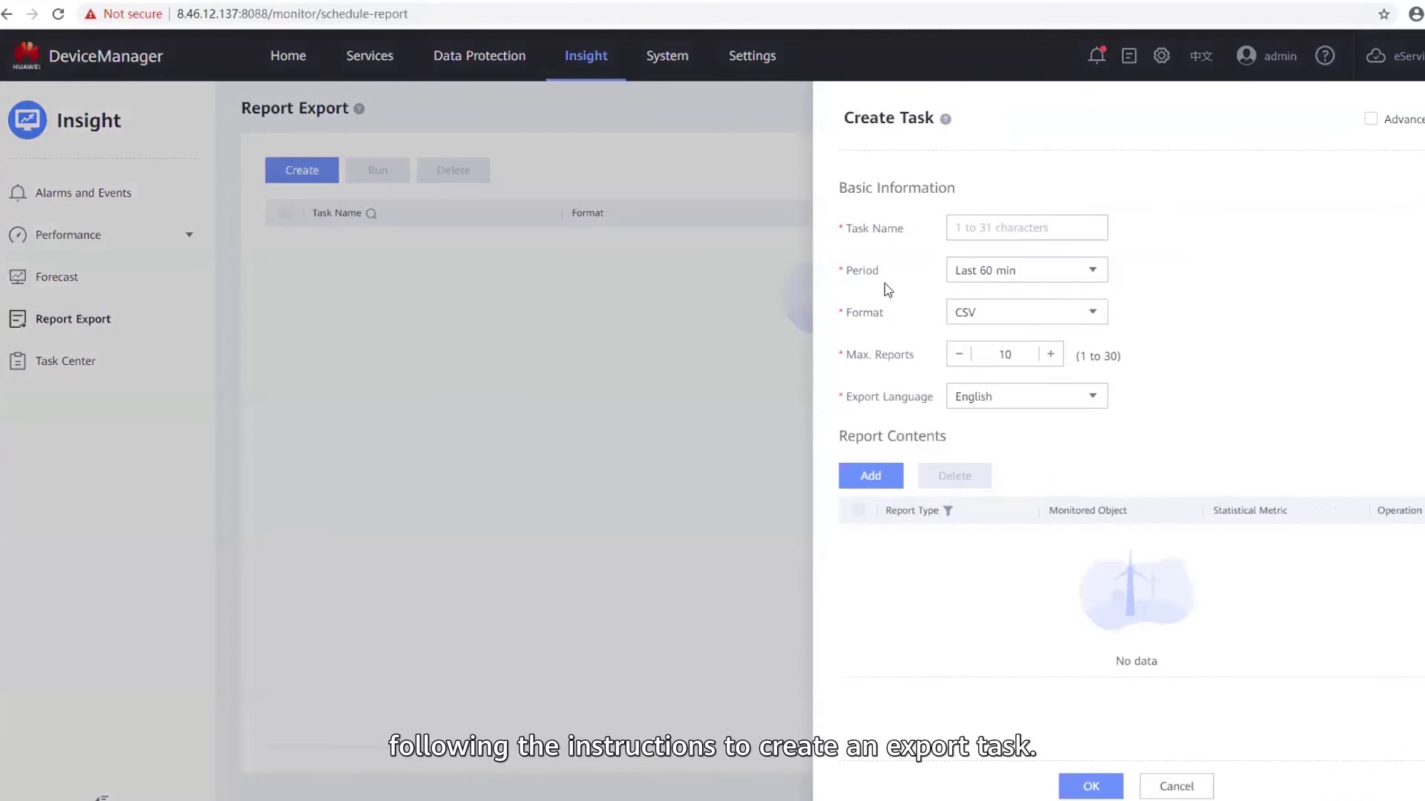
{"action": "left_click", "coordinate": [874, 478]}
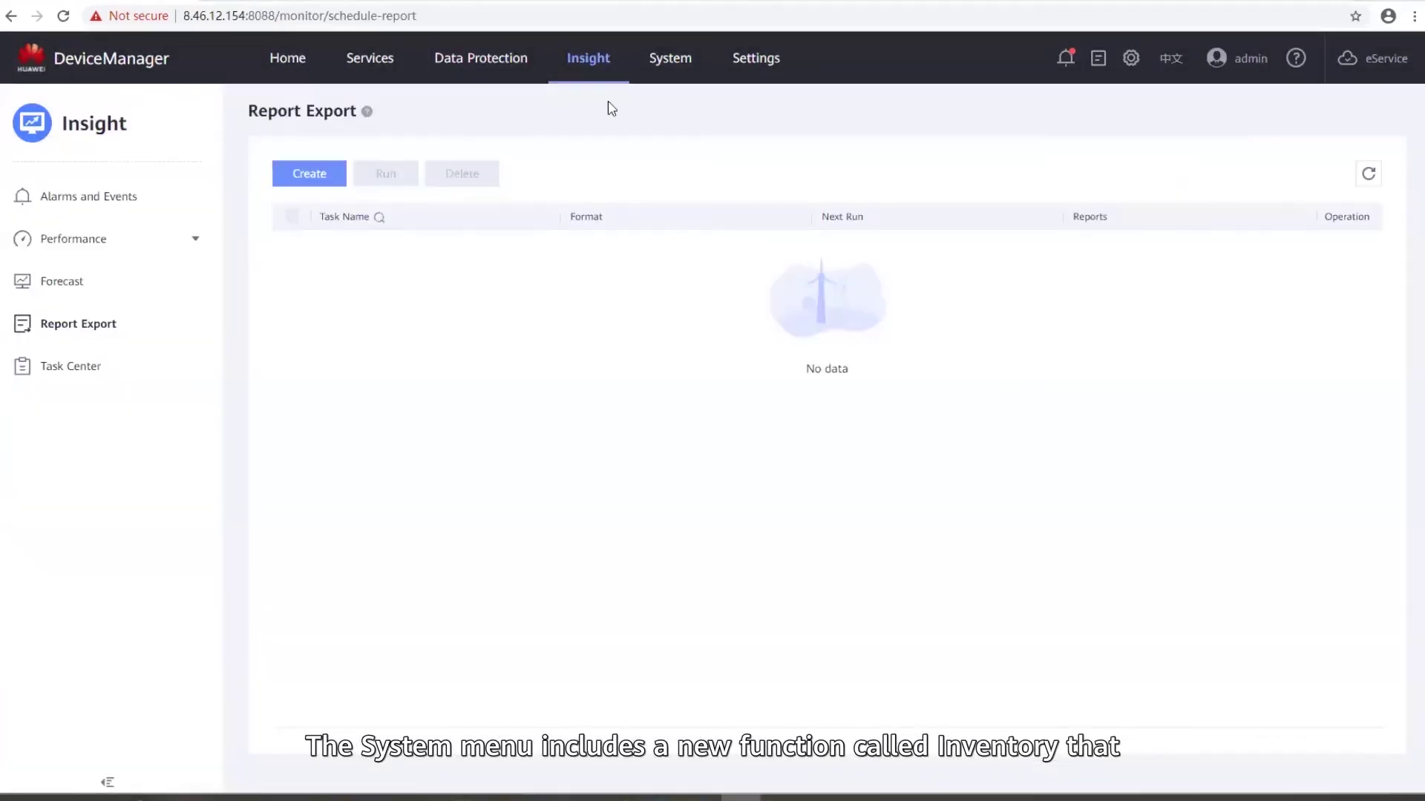
Open the hardware inventory and browse the Controllers, Disks and Ports cards
{"action": "mouse_move", "coordinate": [668, 59]}
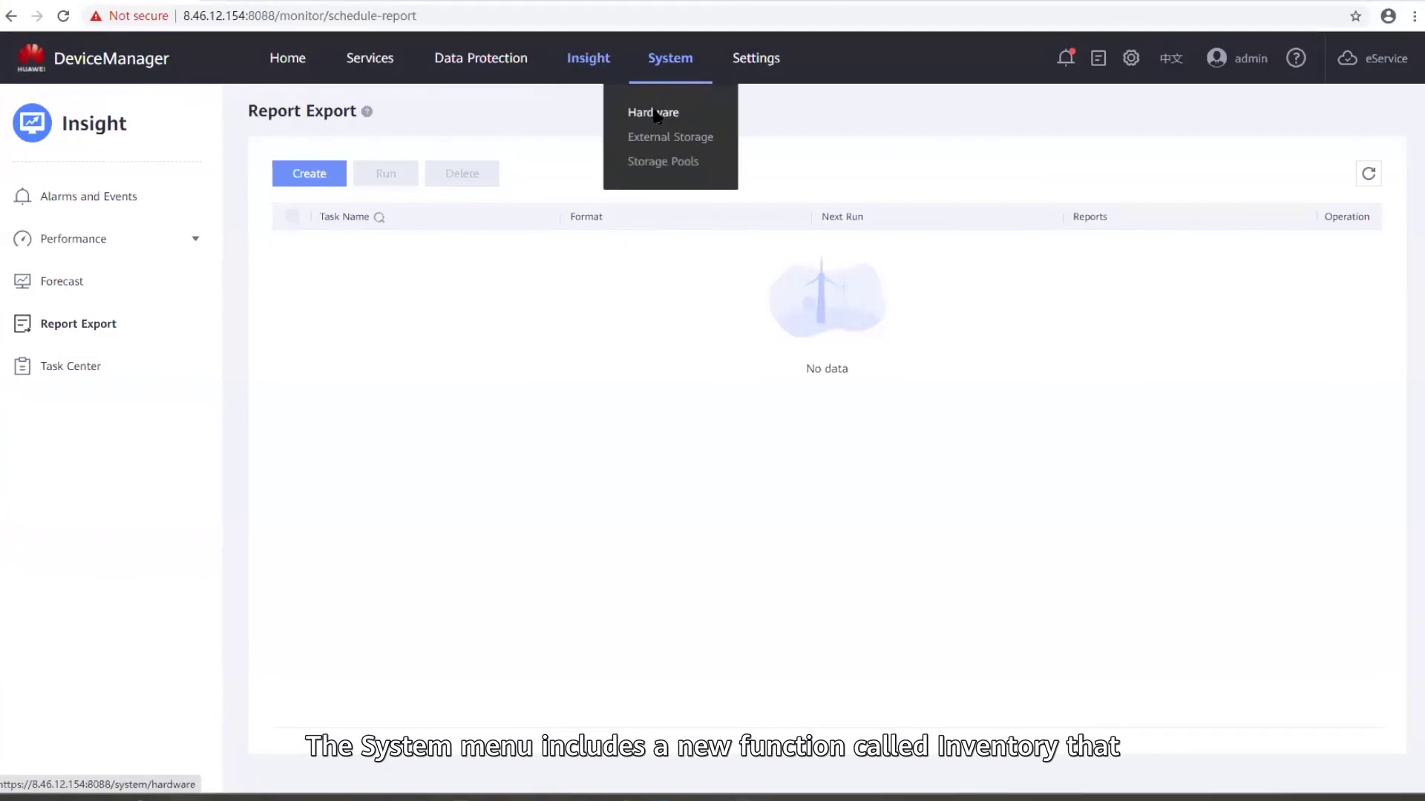
{"action": "left_click", "coordinate": [655, 115]}
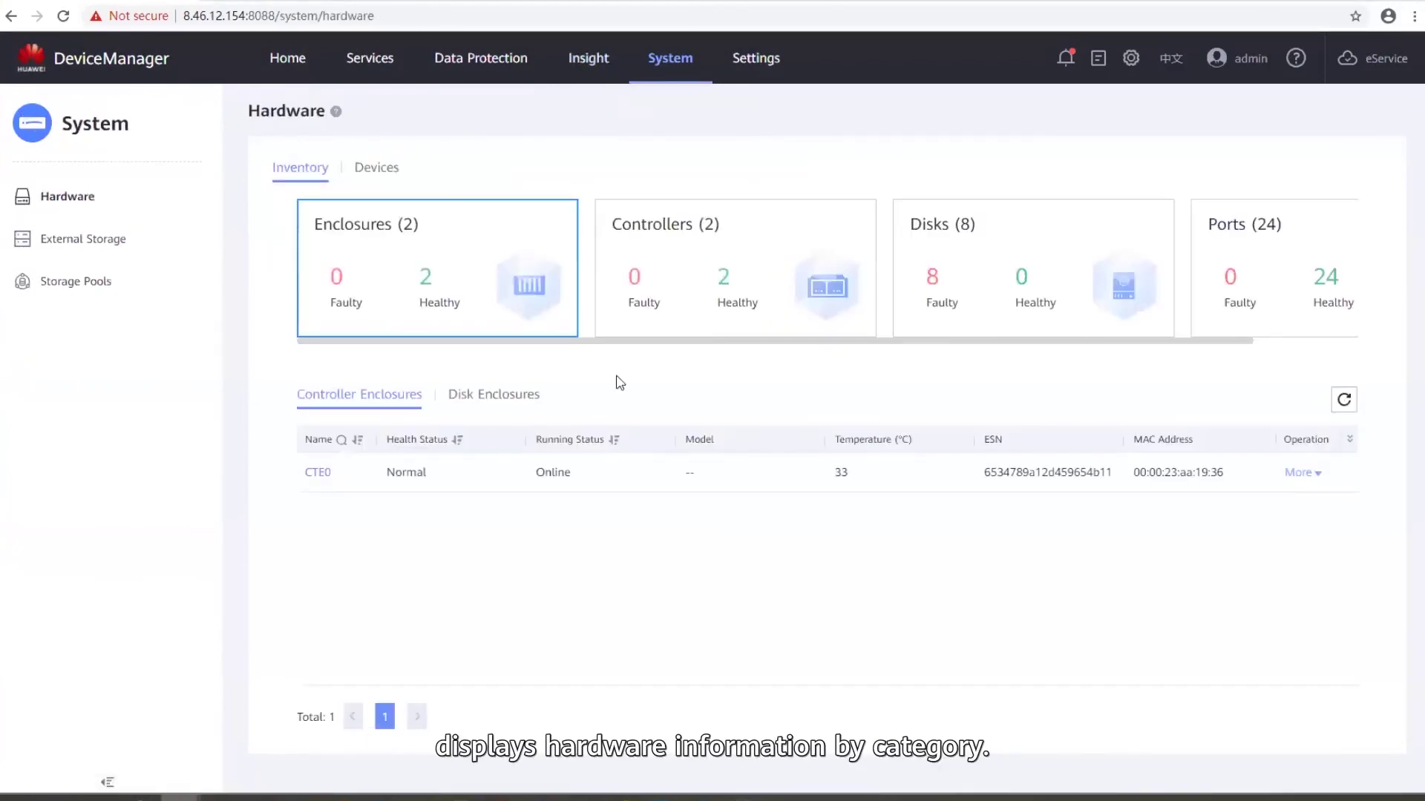
{"action": "left_click", "coordinate": [726, 286]}
{"action": "left_click", "coordinate": [1059, 261]}
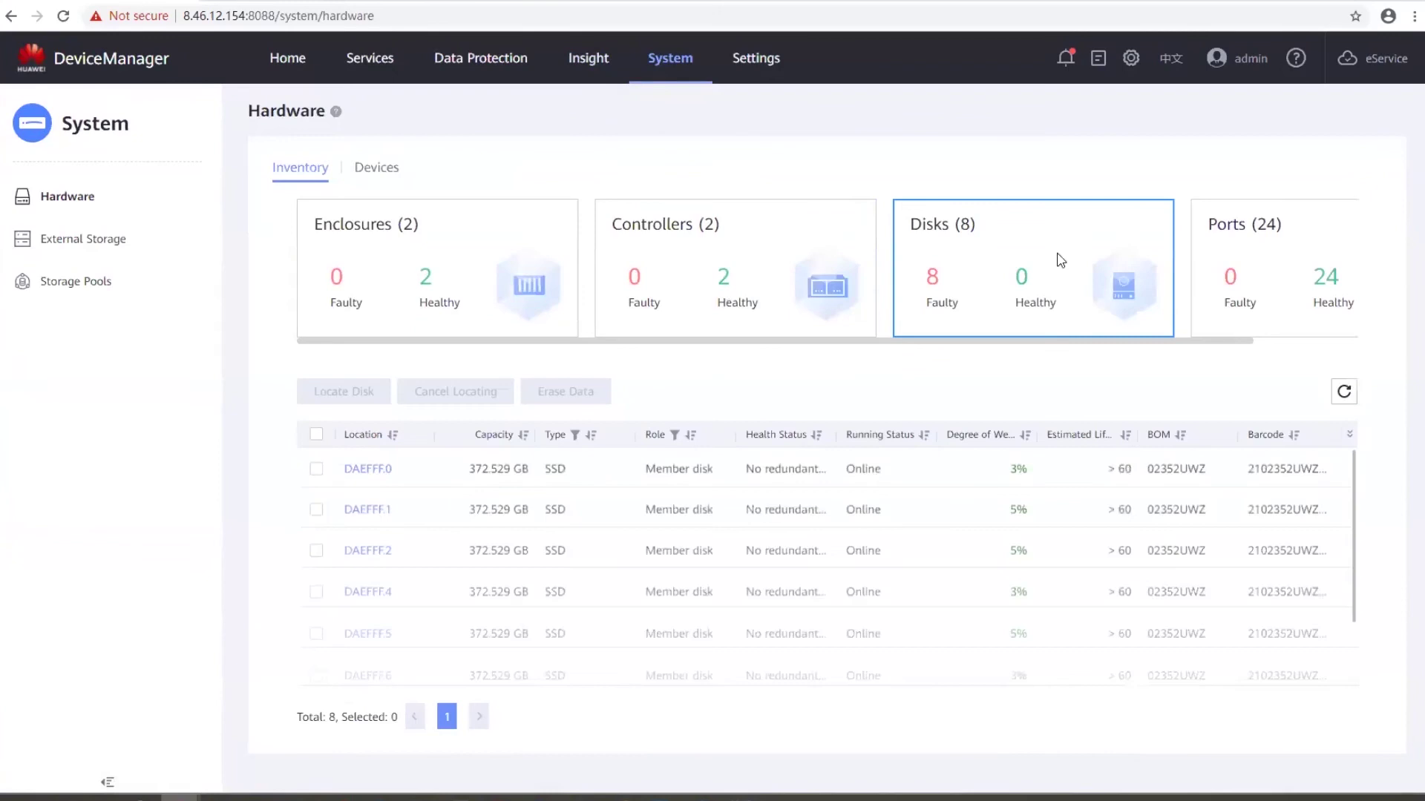
{"action": "left_click", "coordinate": [1246, 267]}
{"action": "left_click", "coordinate": [1025, 234]}
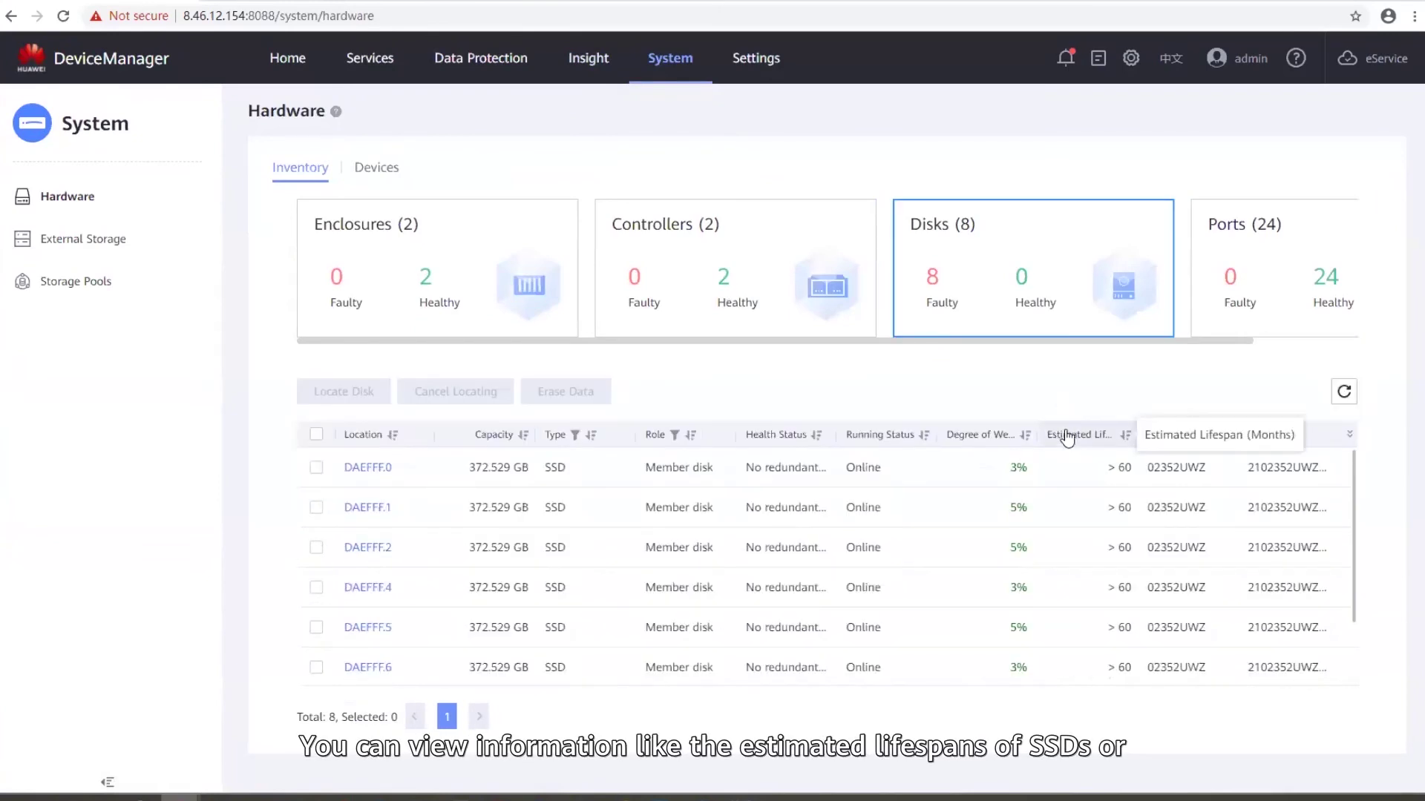
List the Ethernet ports and view, then close, their bit error statistics
{"action": "left_click", "coordinate": [1223, 260]}
{"action": "left_click", "coordinate": [362, 443]}
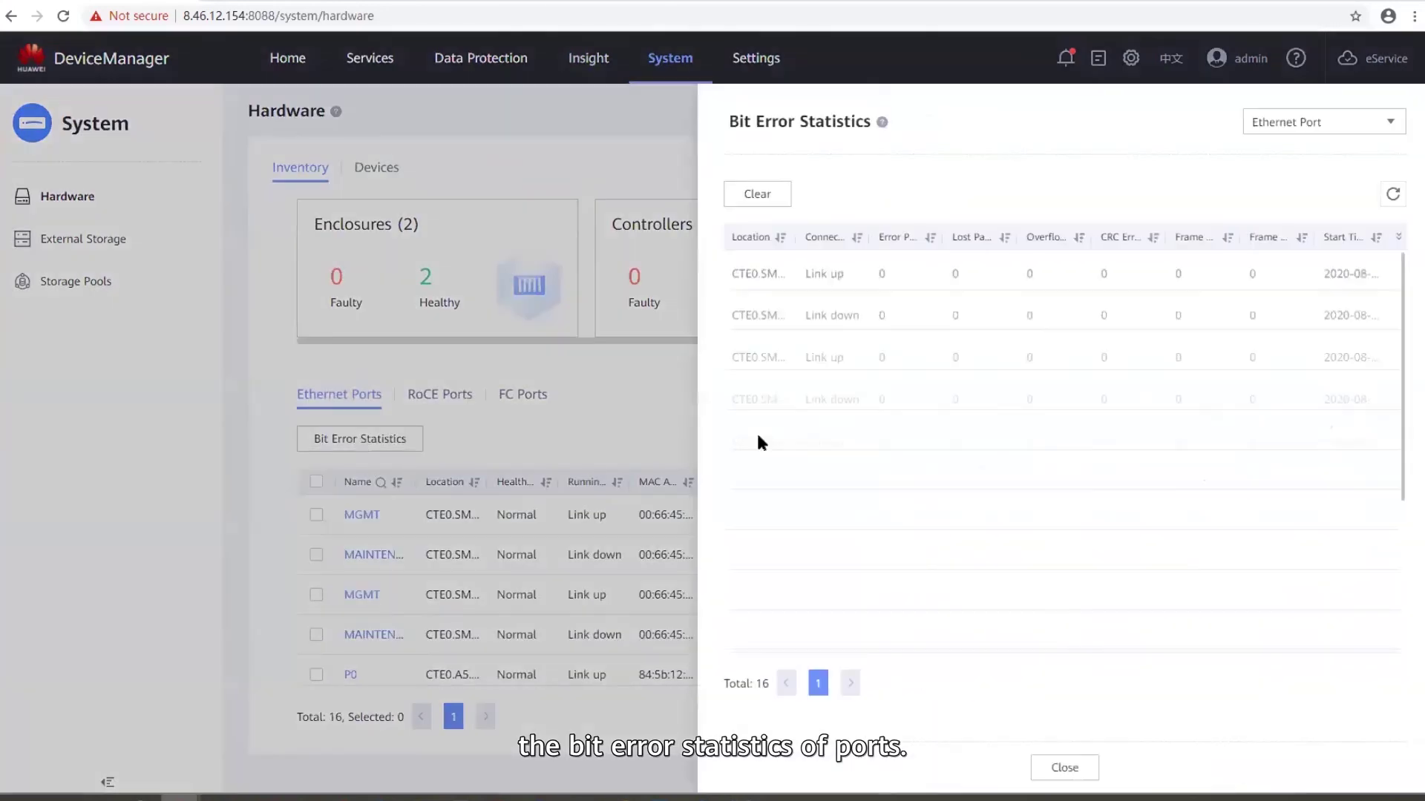
{"action": "left_click", "coordinate": [1059, 769]}
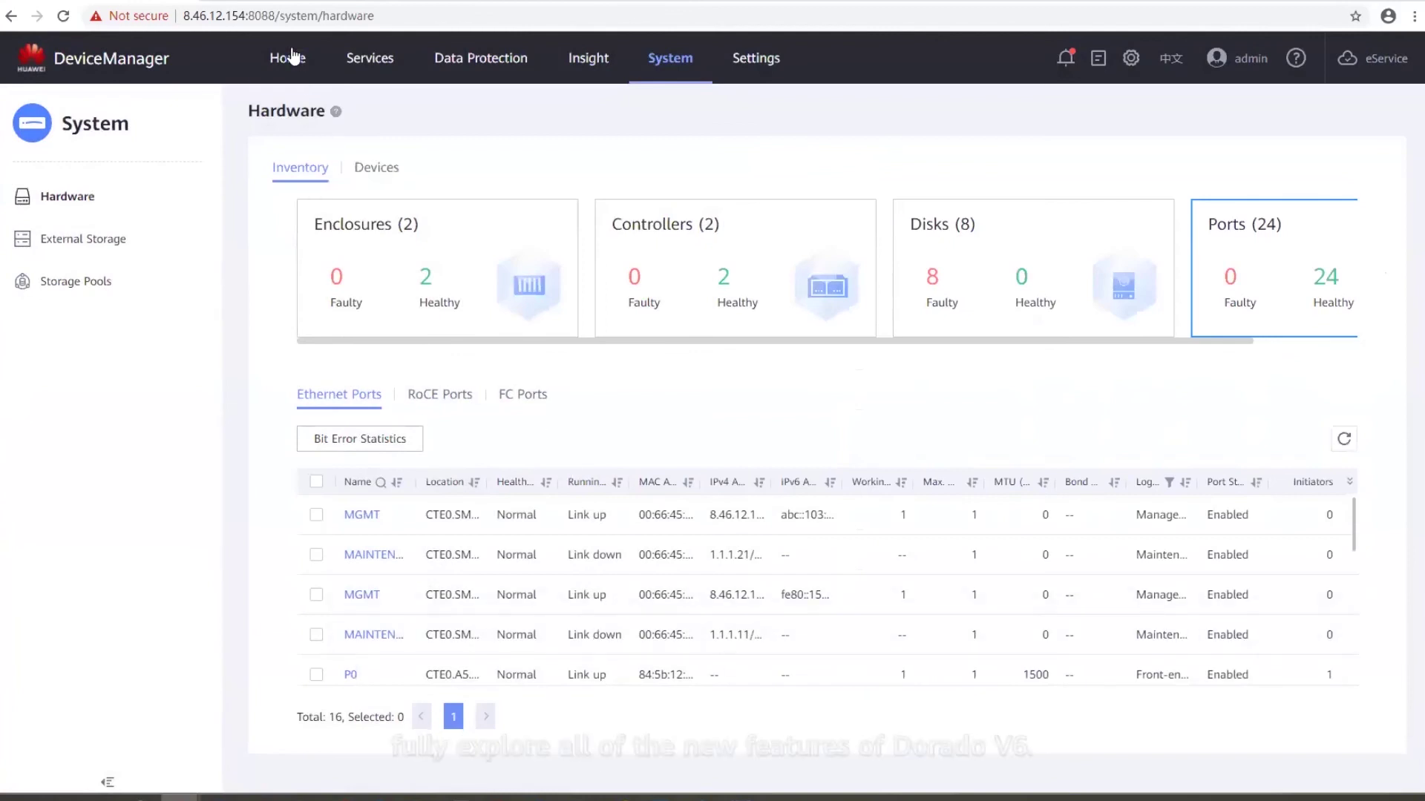
{"action": "mouse_move", "coordinate": [371, 60]}
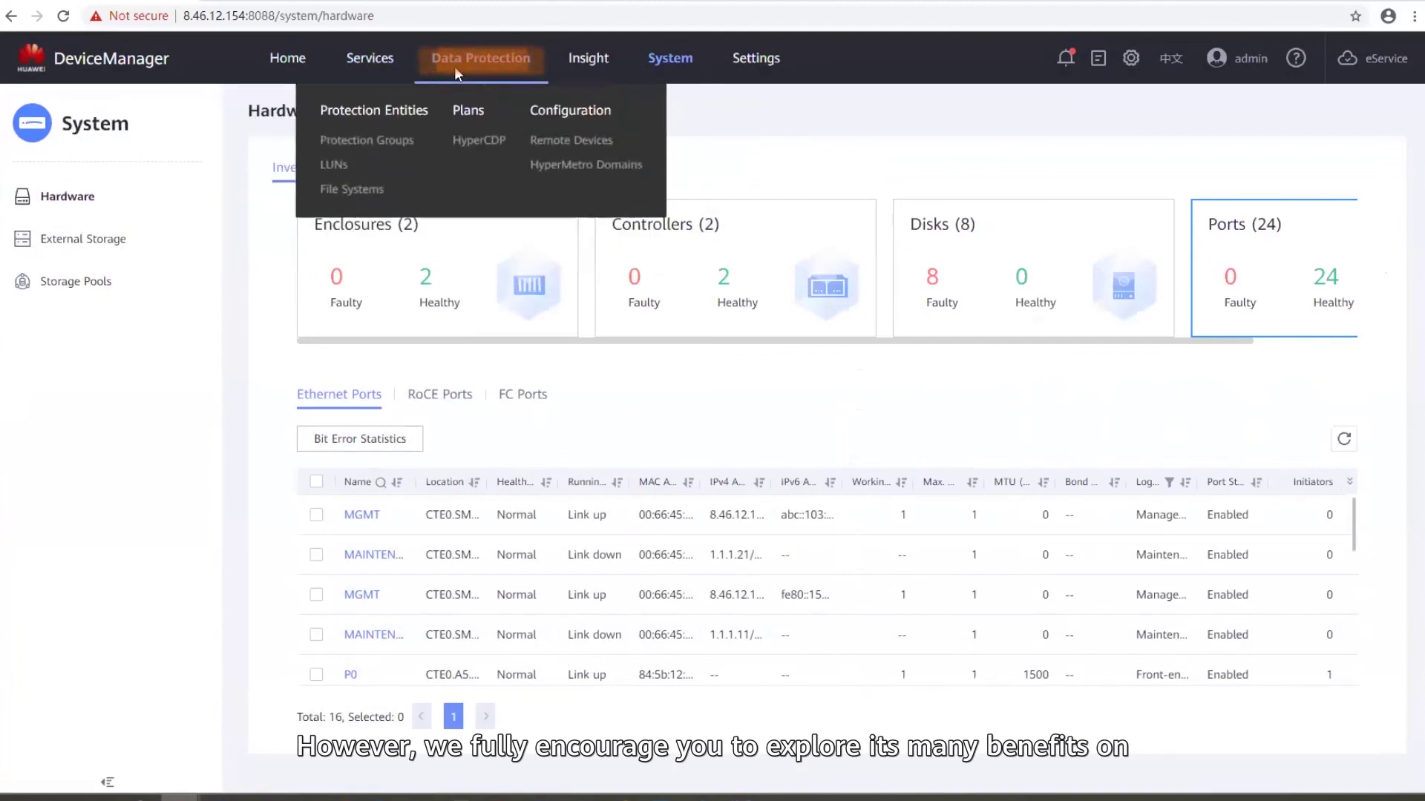
{"action": "mouse_move", "coordinate": [609, 65]}
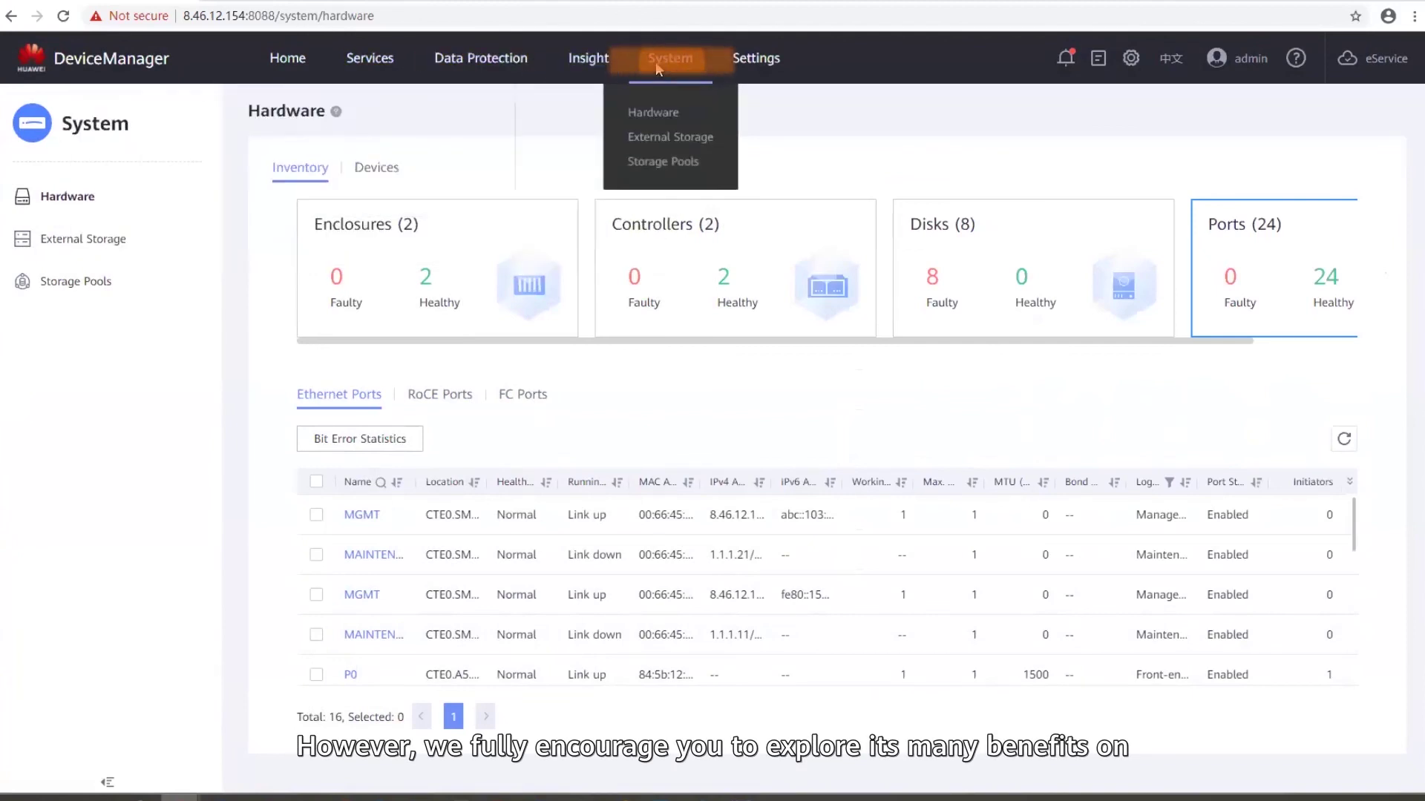
{"action": "mouse_move", "coordinate": [738, 64]}
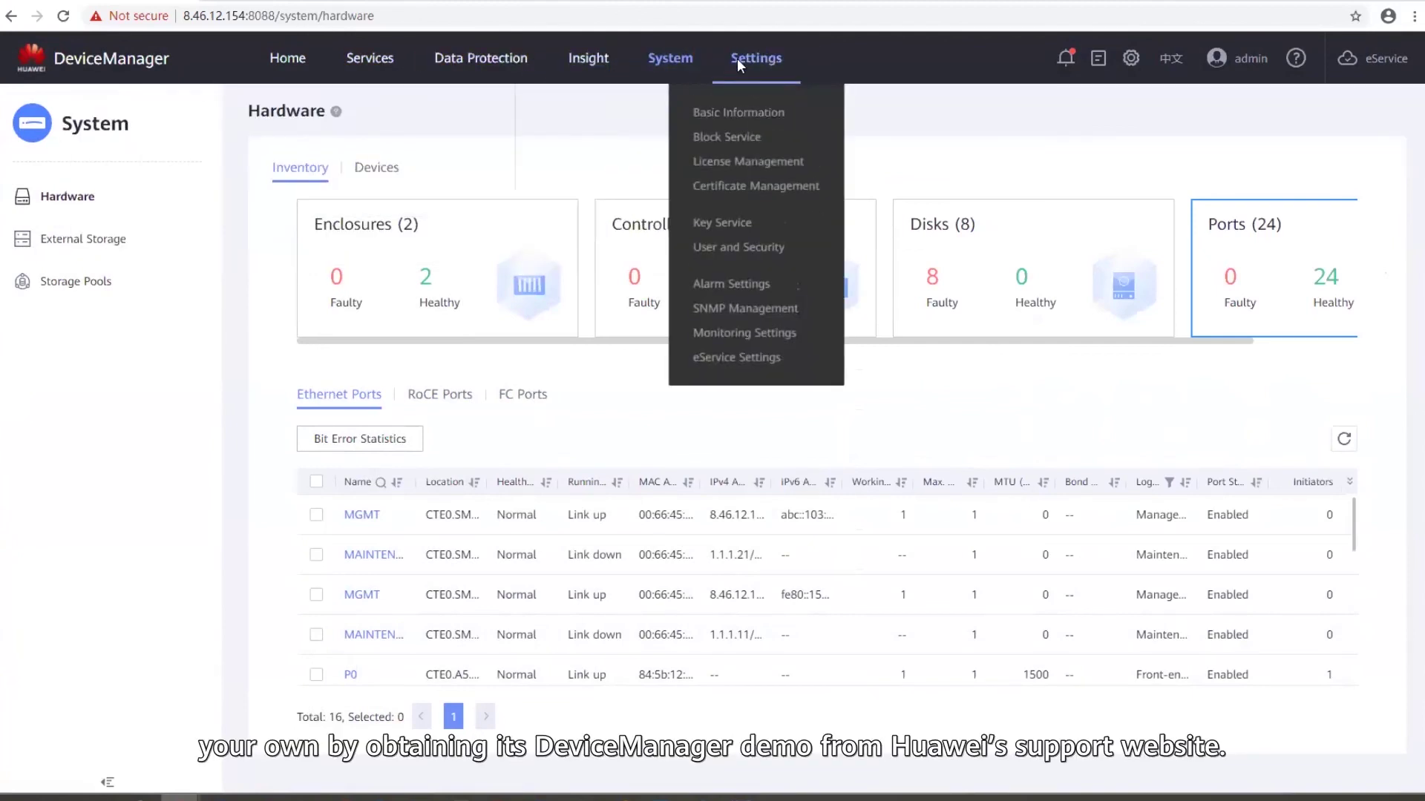